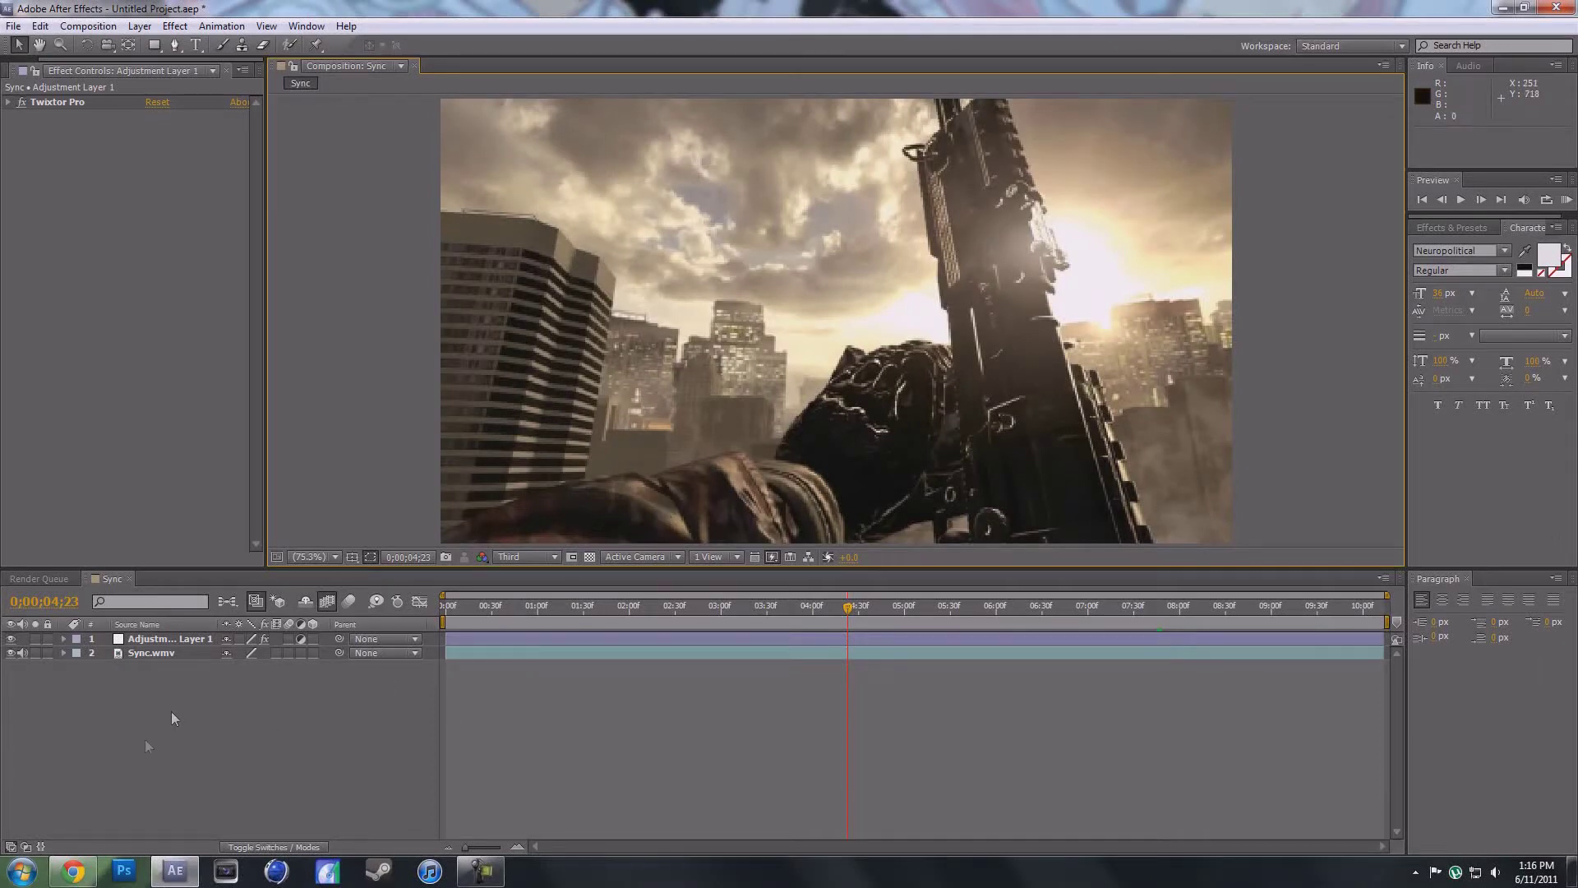
Switch to the browser showing the finished Twixtor & Text Reveal Test video
{"action": "left_click", "coordinate": [73, 871]}
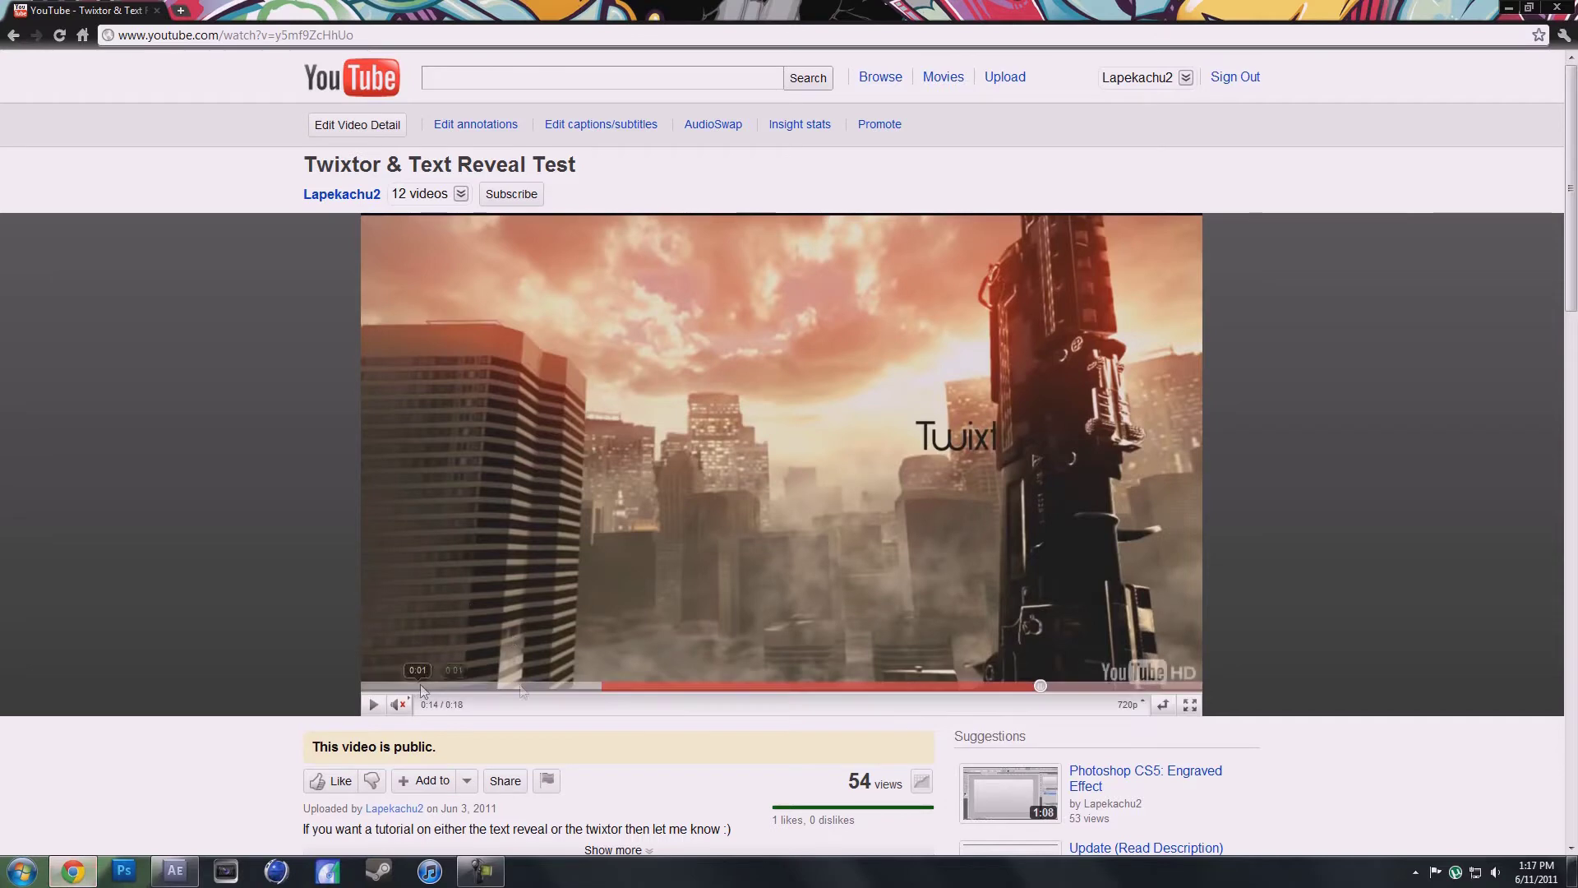
Replay the text reveal around ten seconds in the example video, then return to After Effects
{"action": "left_click", "coordinate": [614, 686]}
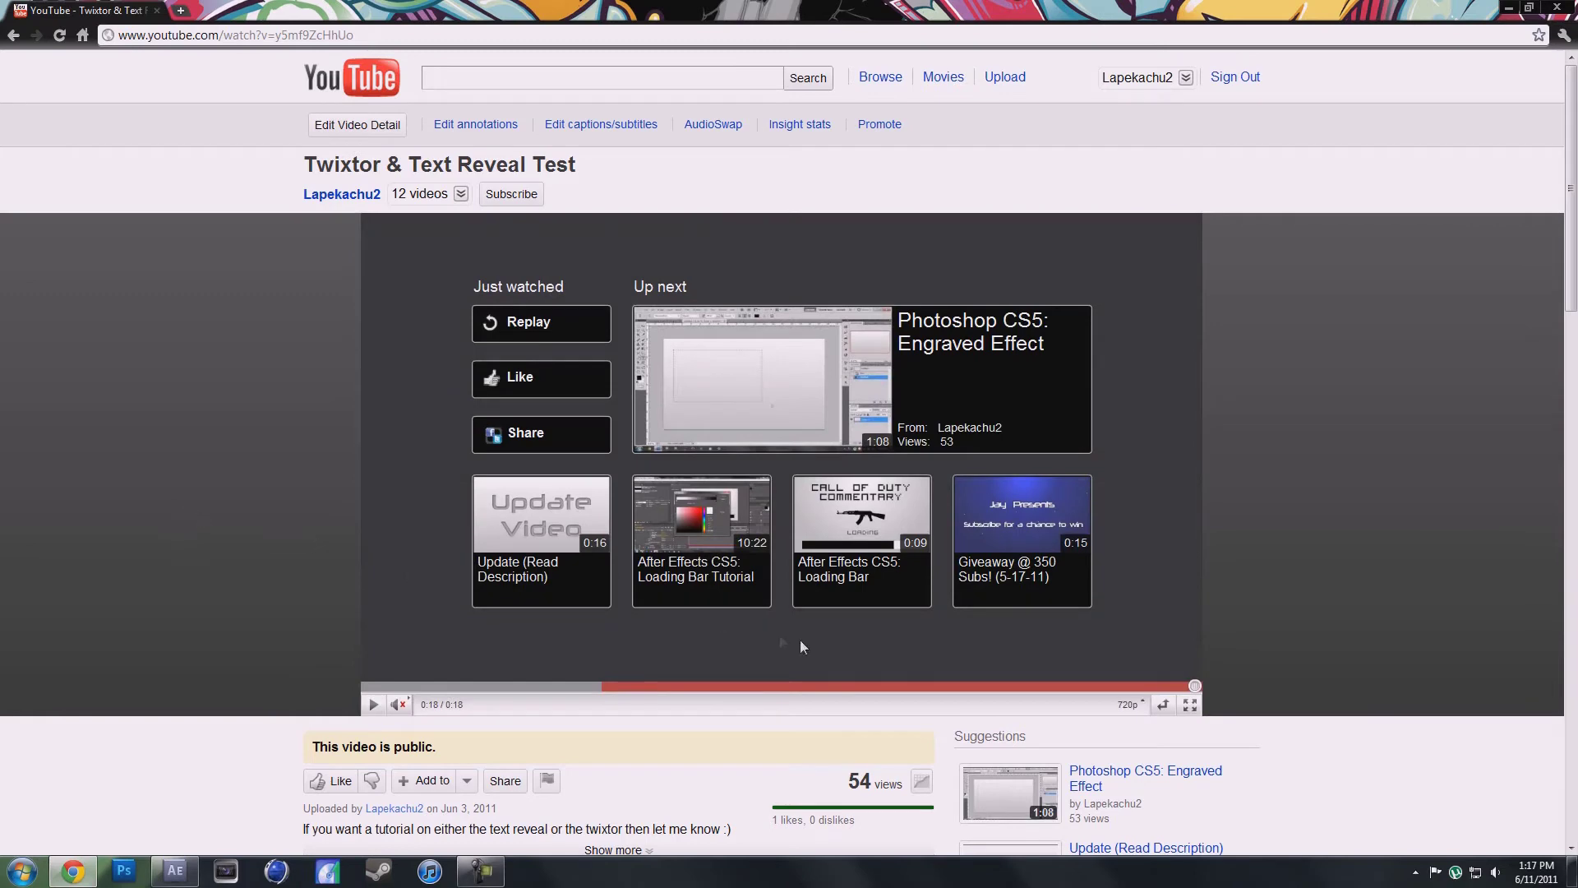
{"action": "left_click_drag", "start_coordinate": [1005, 683], "coordinate": [941, 687]}
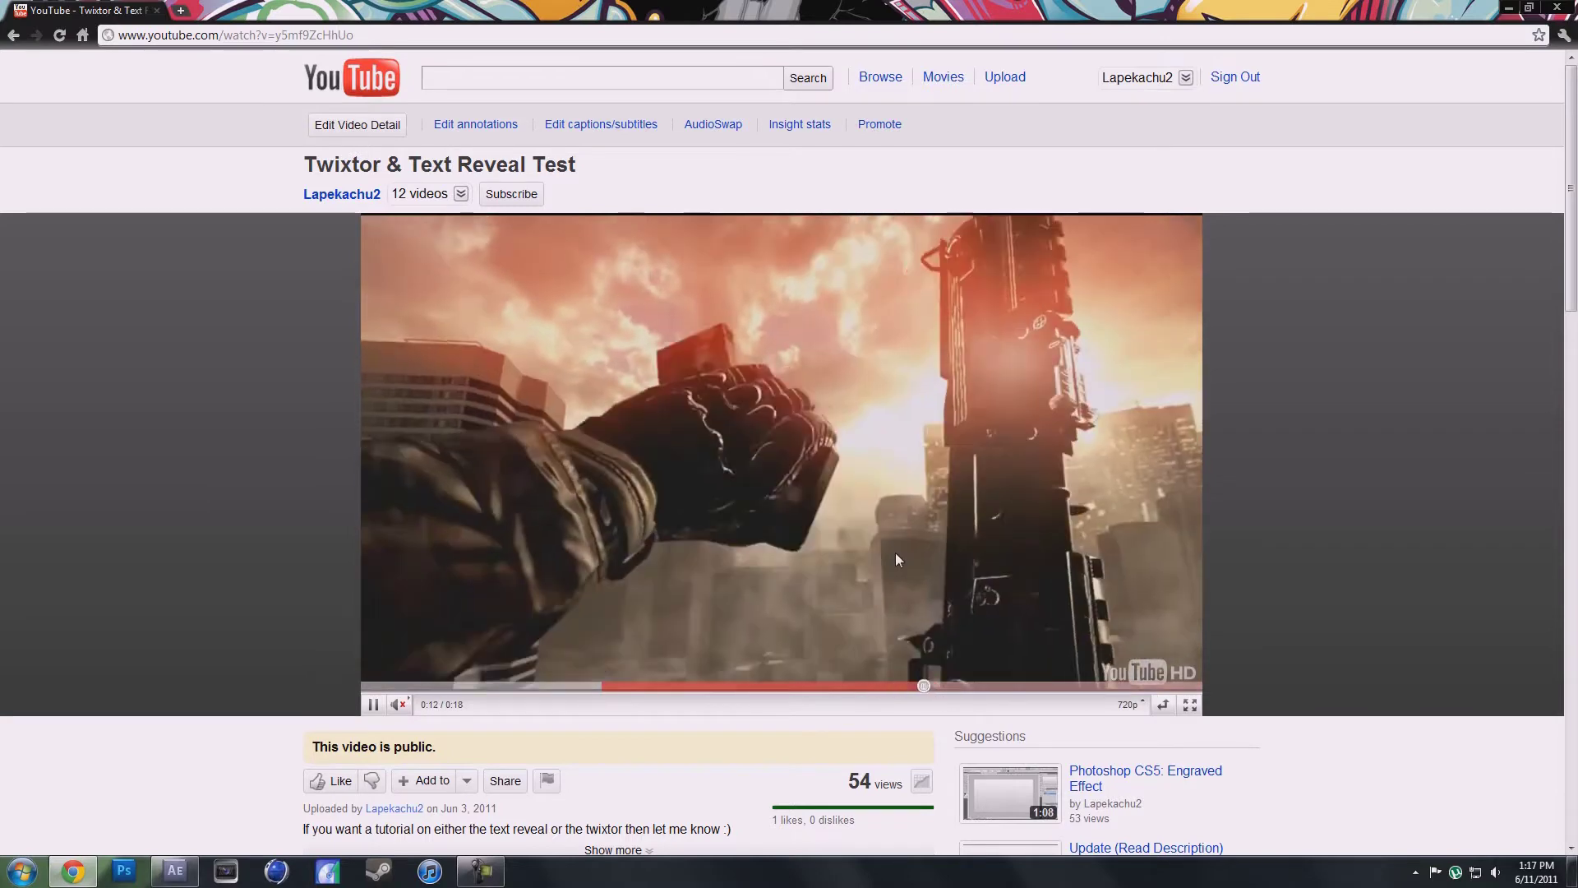
{"action": "left_click", "coordinate": [1015, 544]}
{"action": "left_click", "coordinate": [1011, 536]}
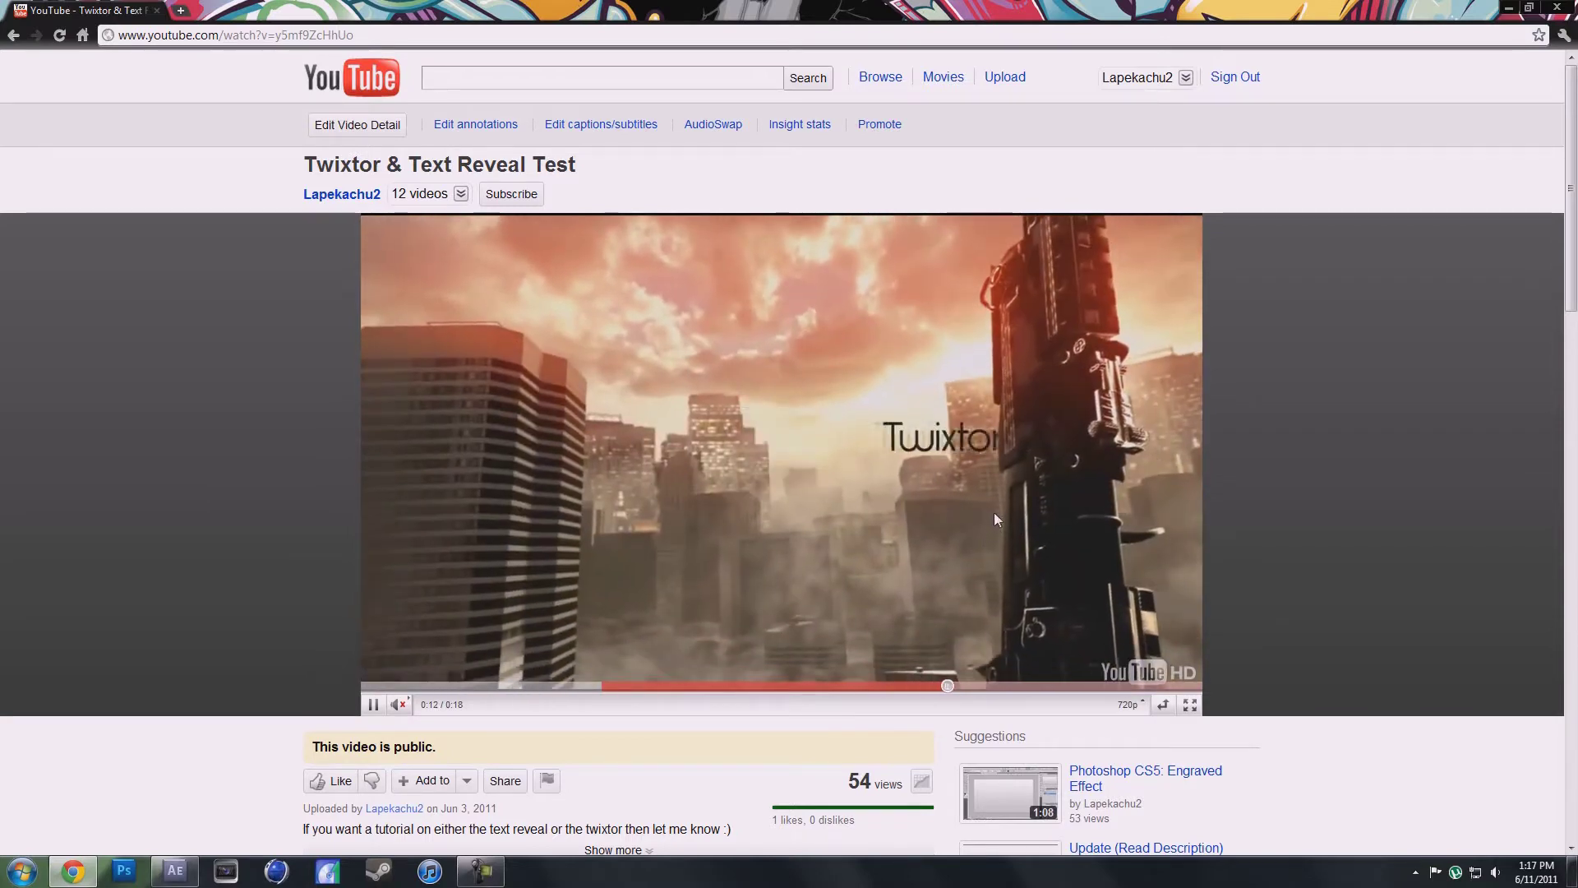
{"action": "left_click", "coordinate": [974, 465]}
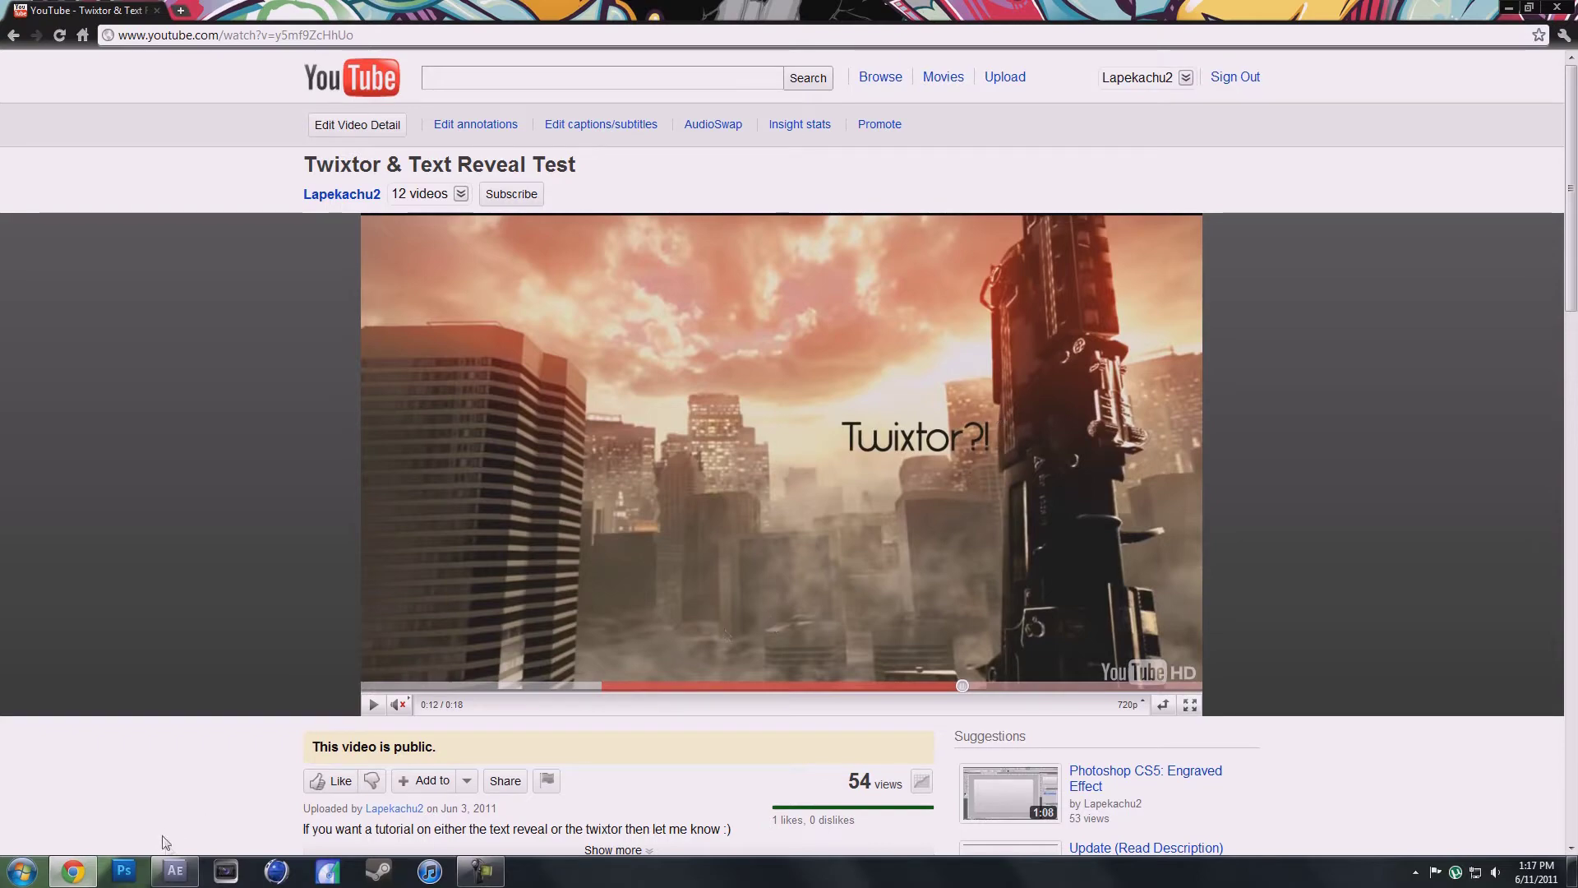
{"action": "left_click", "coordinate": [188, 871]}
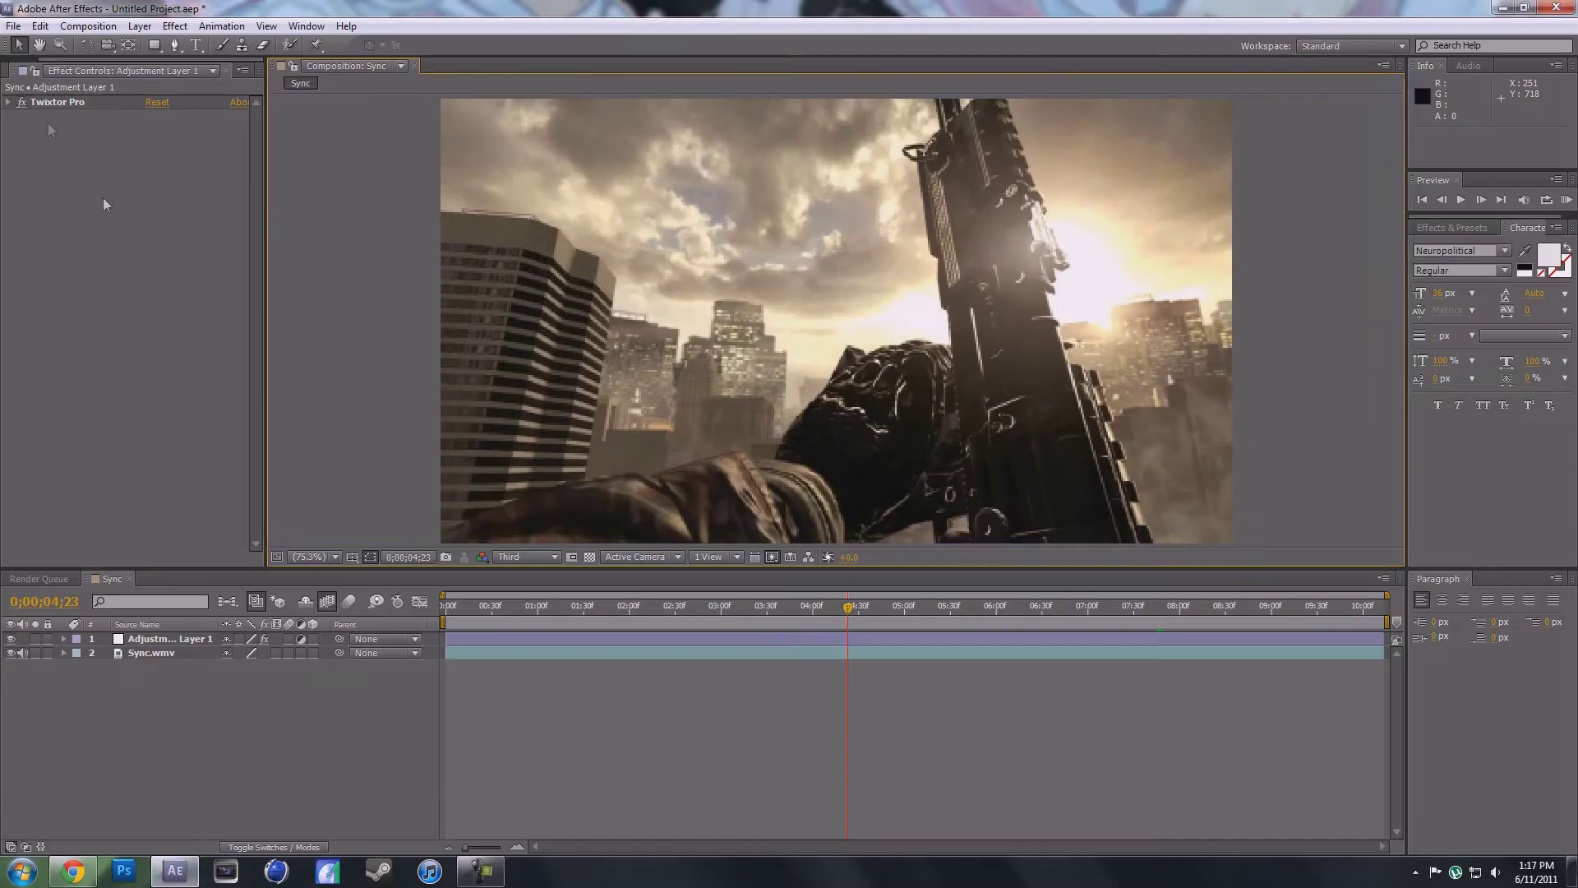
Jump to the Twixtor Pro Speed % keyframe at 04;55 and draw a text box beside the gun
{"action": "left_click", "coordinate": [173, 638]}
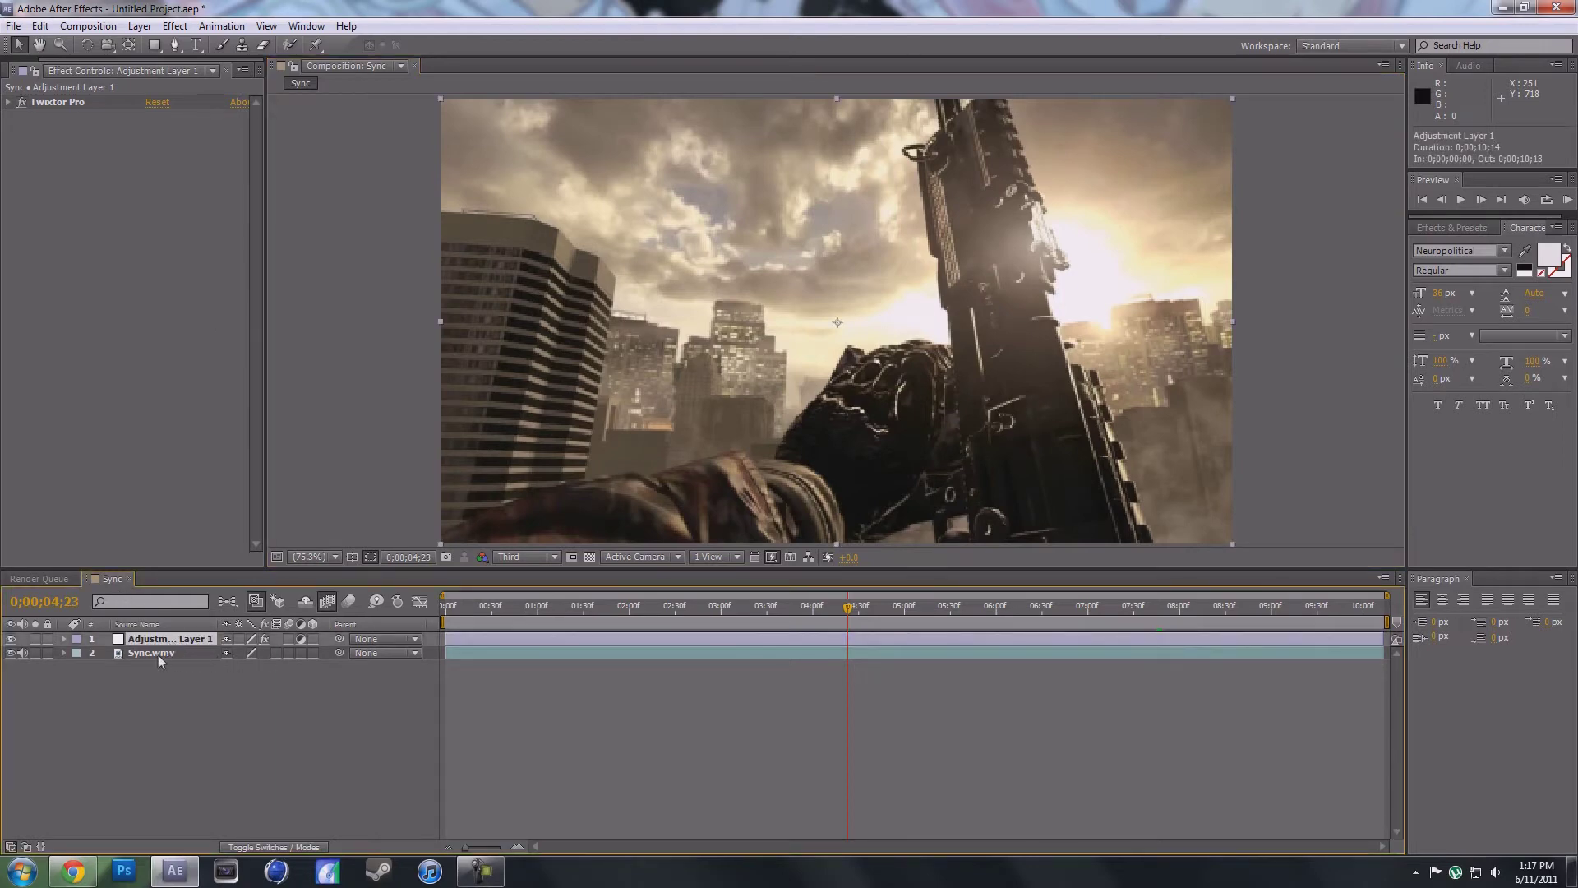
{"action": "left_click", "coordinate": [156, 654]}
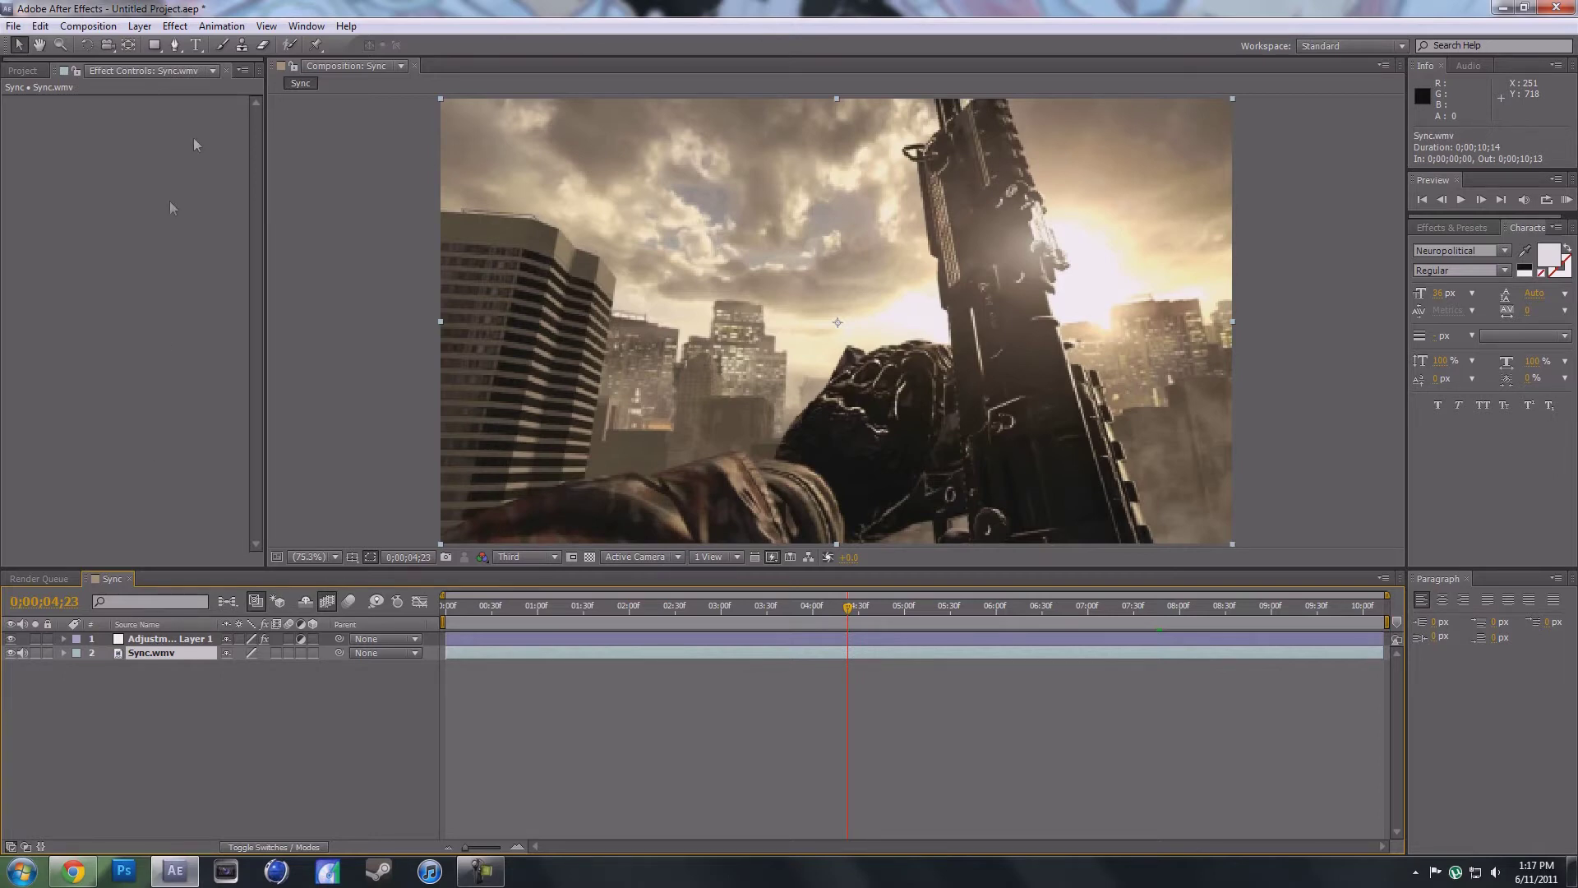
{"action": "left_click", "coordinate": [195, 46]}
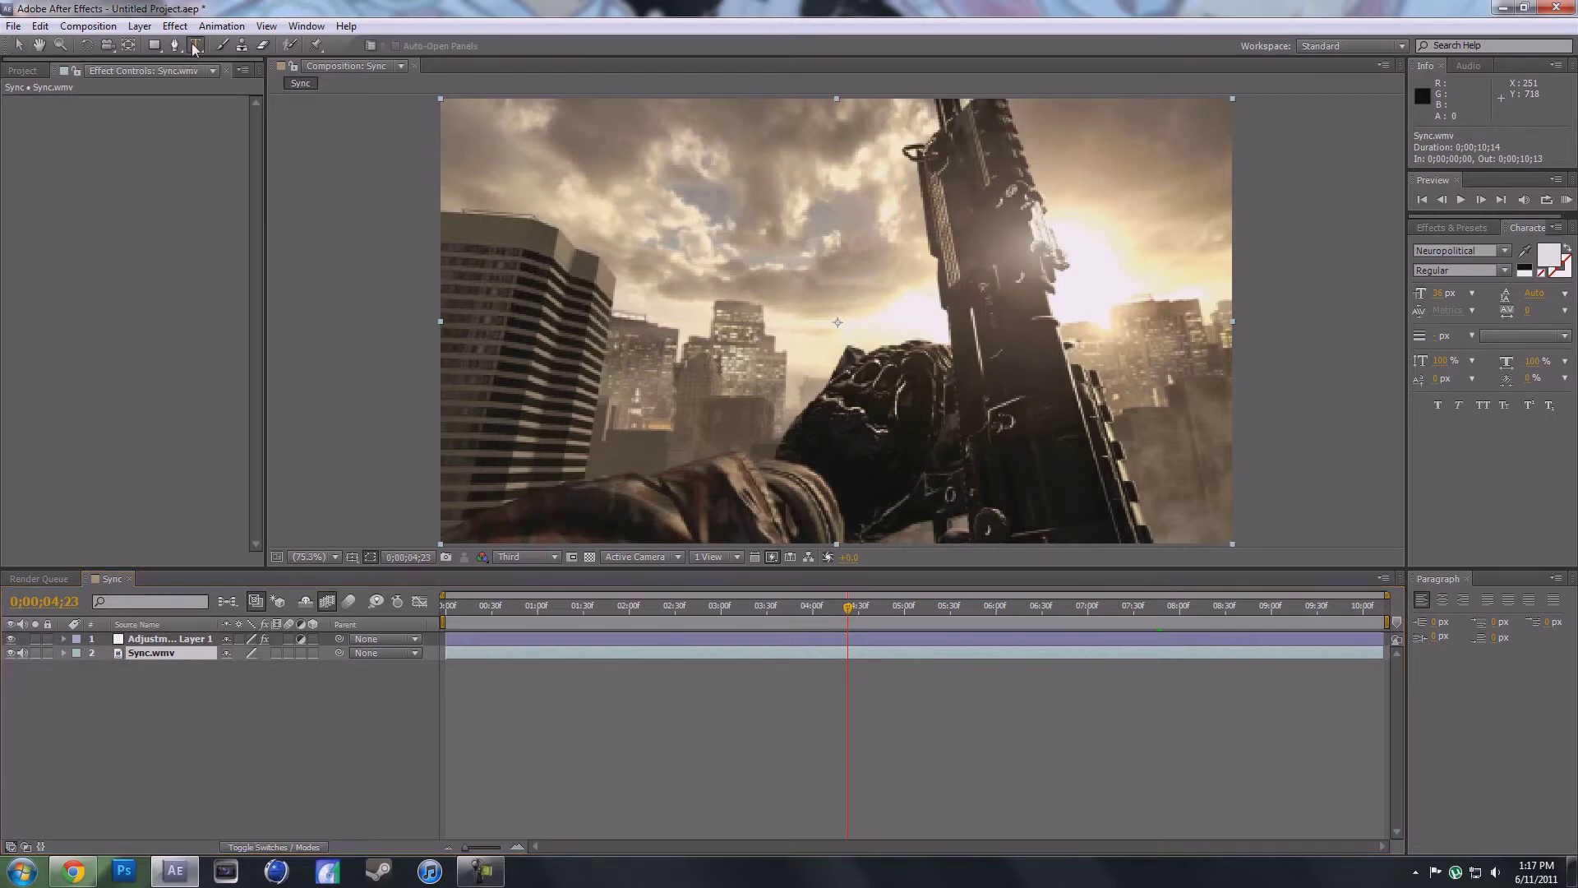
{"action": "mouse_move", "coordinate": [1029, 604]}
{"action": "left_mouse_down"}
{"action": "mouse_move", "coordinate": [1046, 608]}
{"action": "mouse_move", "coordinate": [998, 609]}
{"action": "left_mouse_up"}
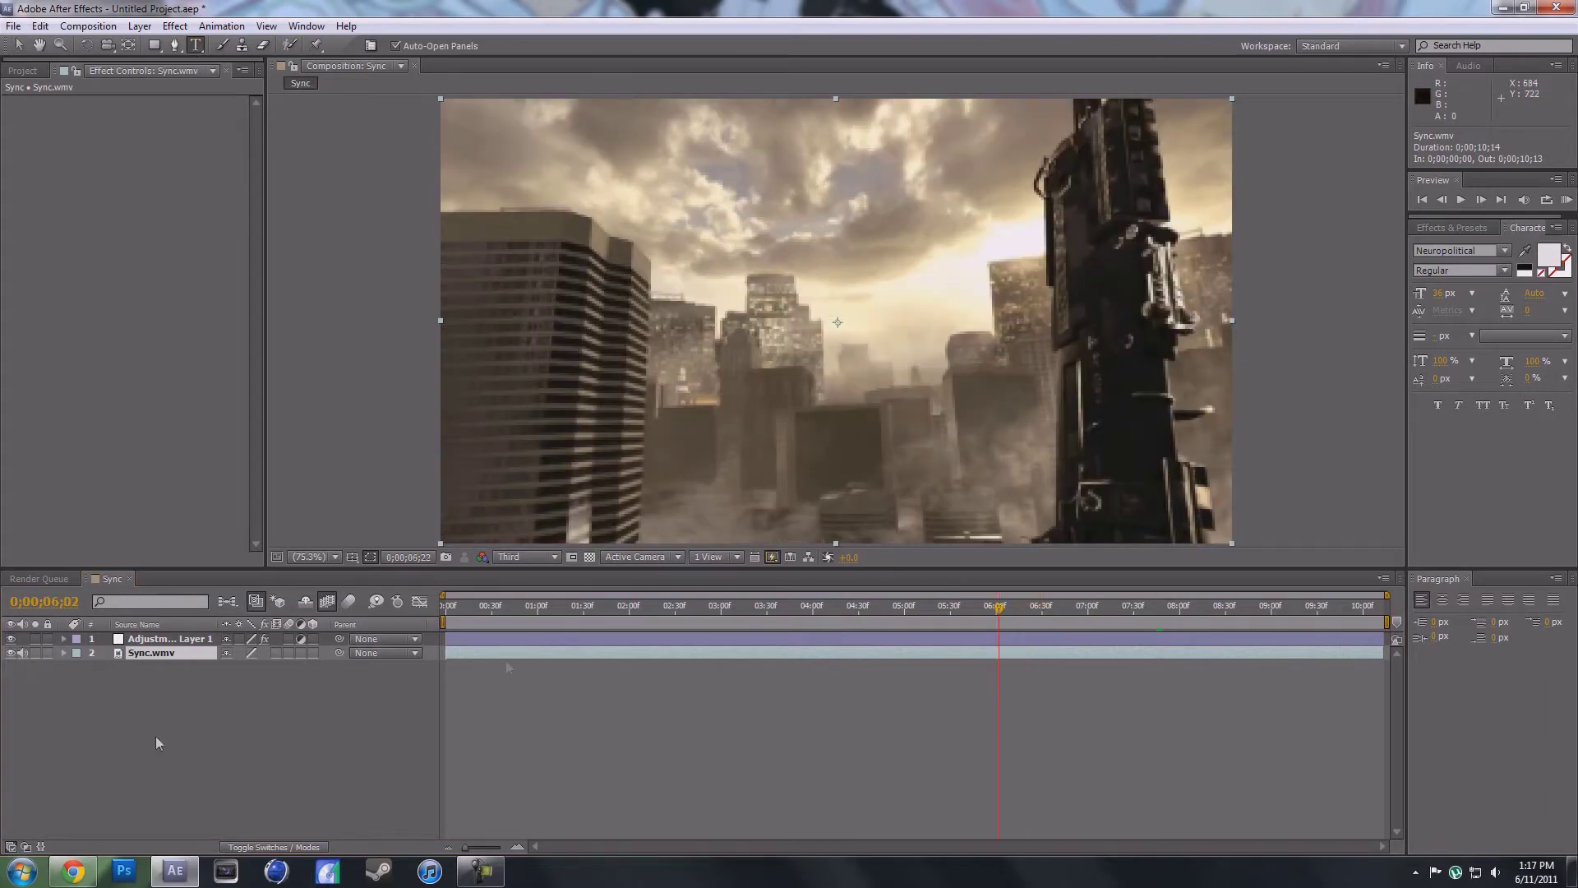
{"action": "left_click", "coordinate": [64, 638]}
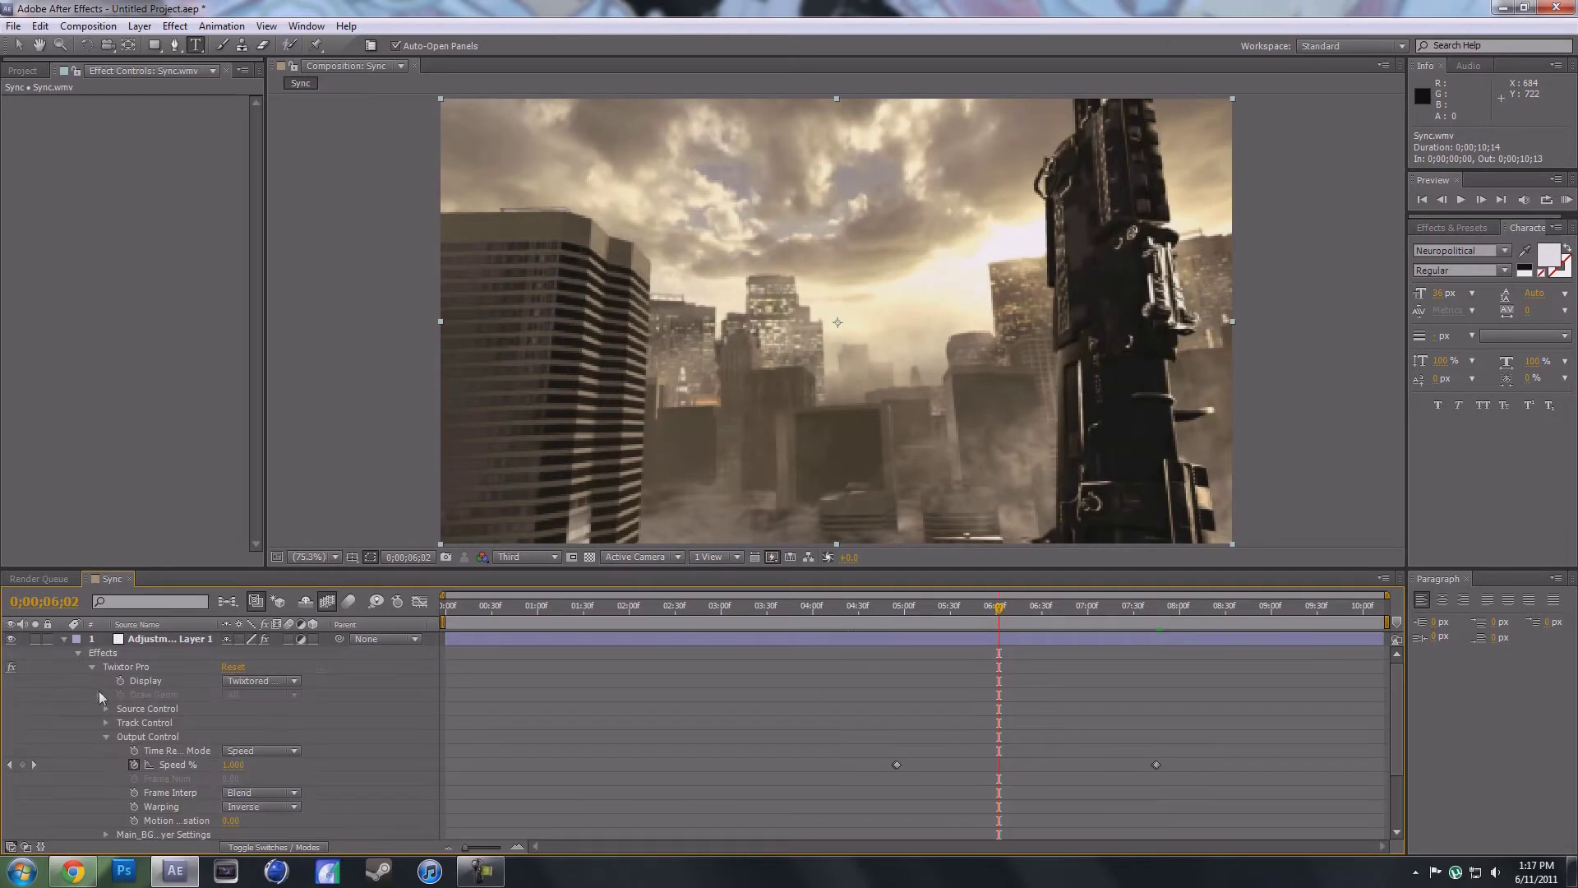
{"action": "left_click", "coordinate": [10, 764]}
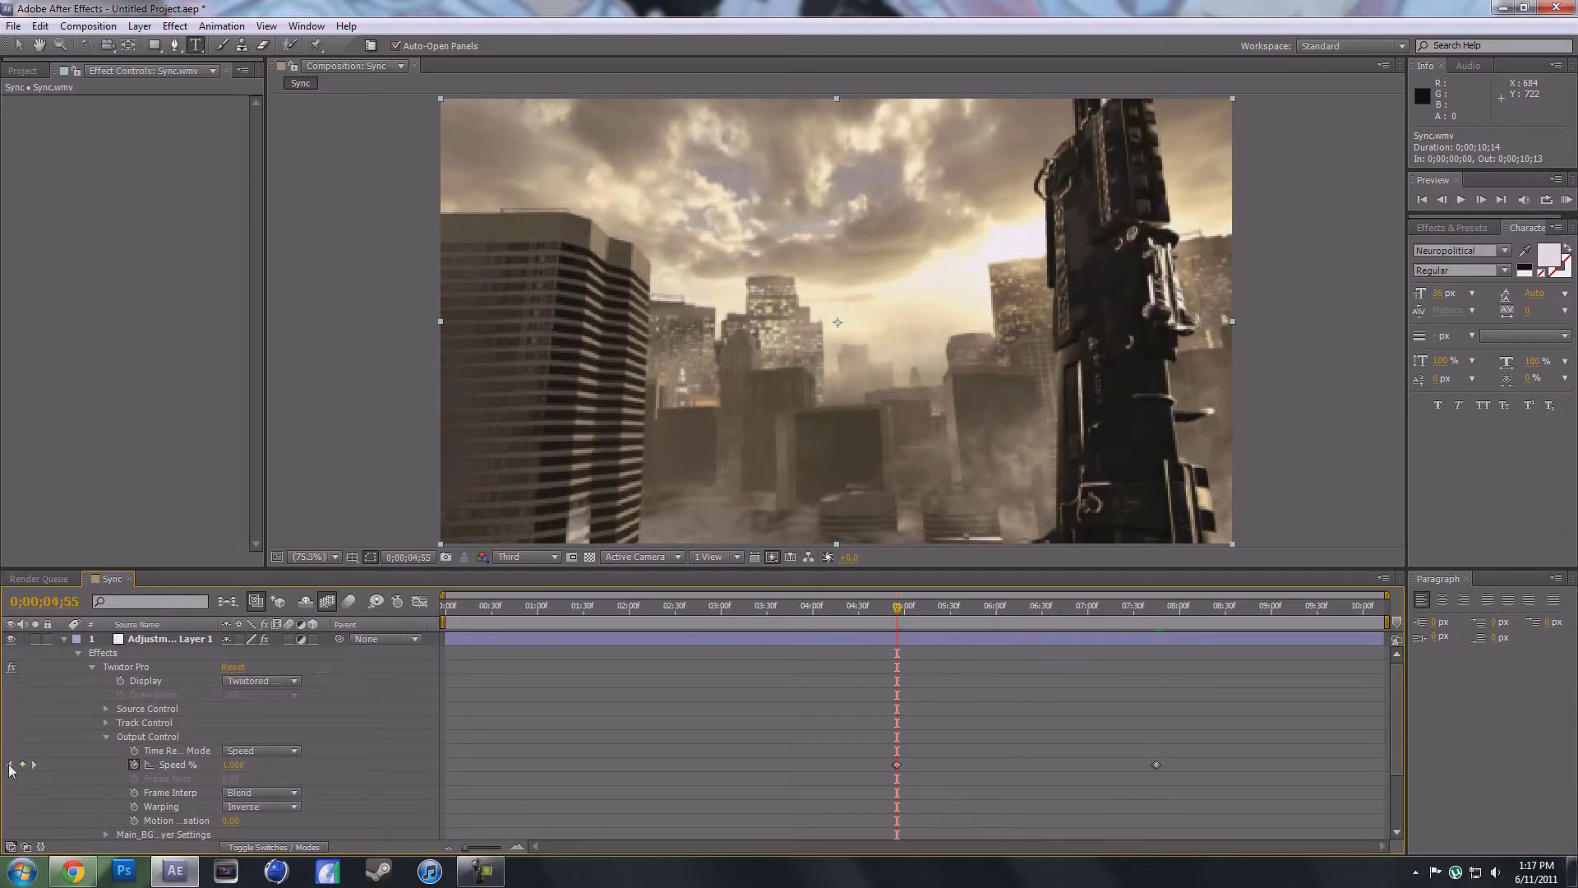
{"action": "left_click", "coordinate": [63, 643]}
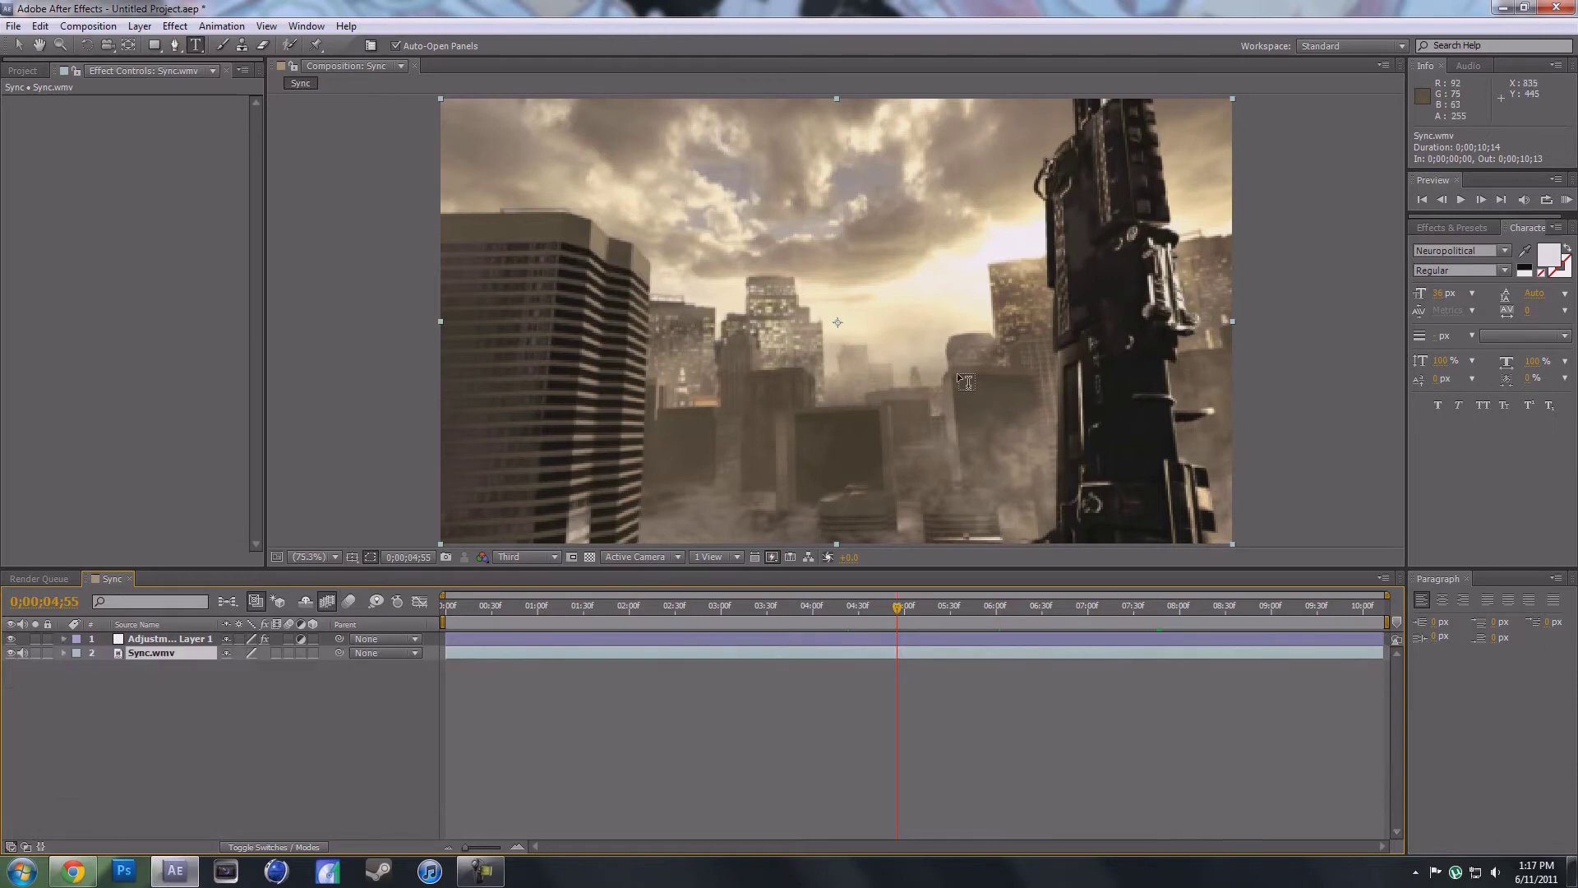
{"action": "left_click_drag", "start_coordinate": [939, 370], "coordinate": [1135, 419]}
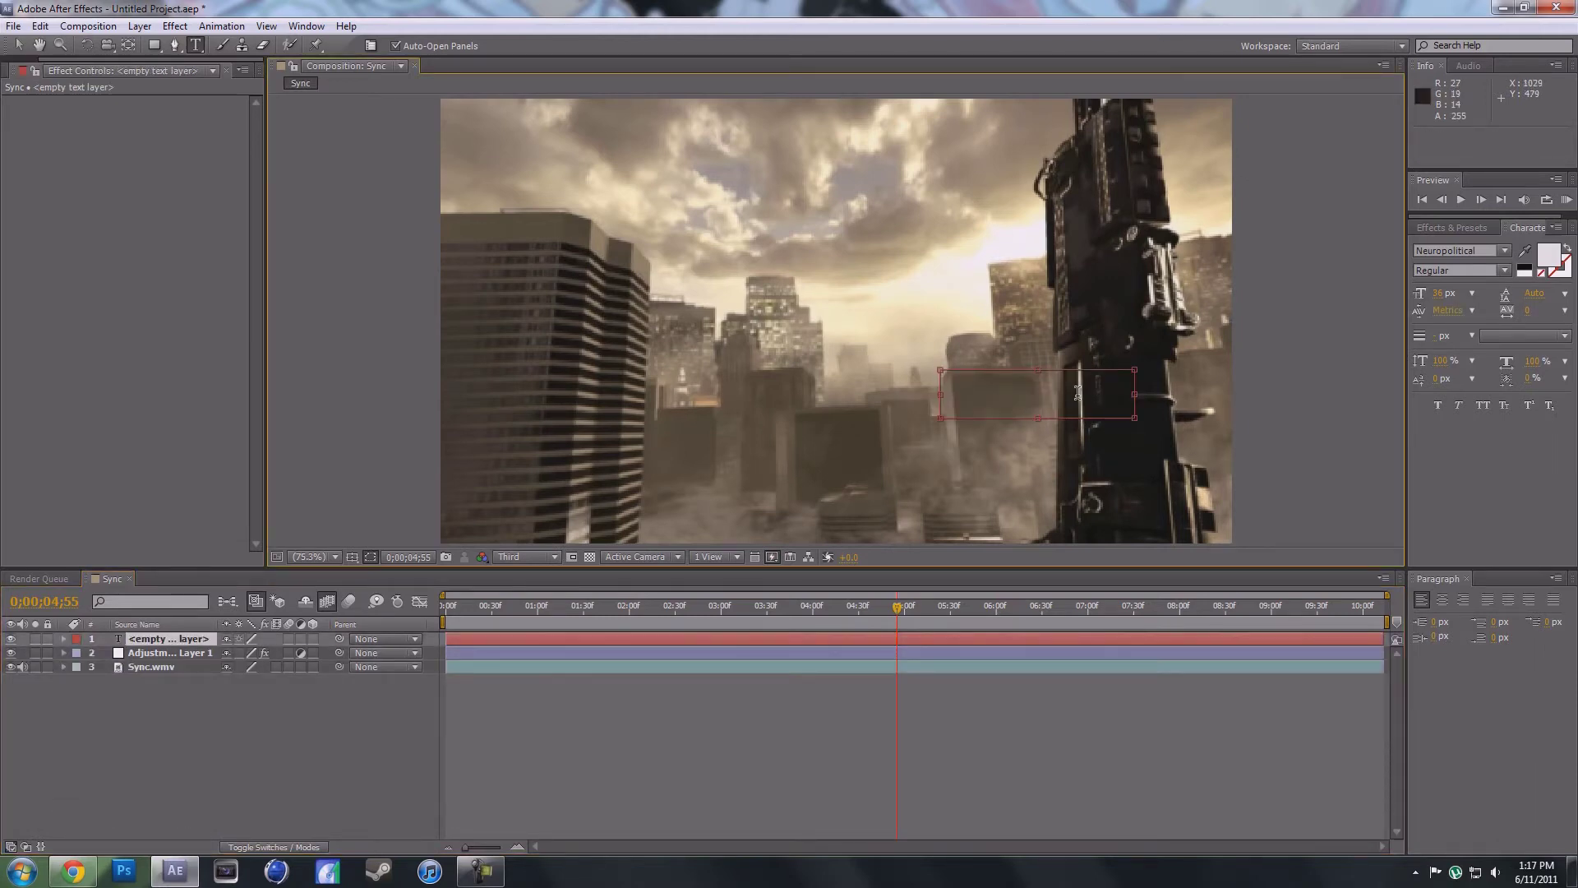
Type AWESOME and position the text right against the gun's left edge
{"action": "type", "text": "AWESOME"}
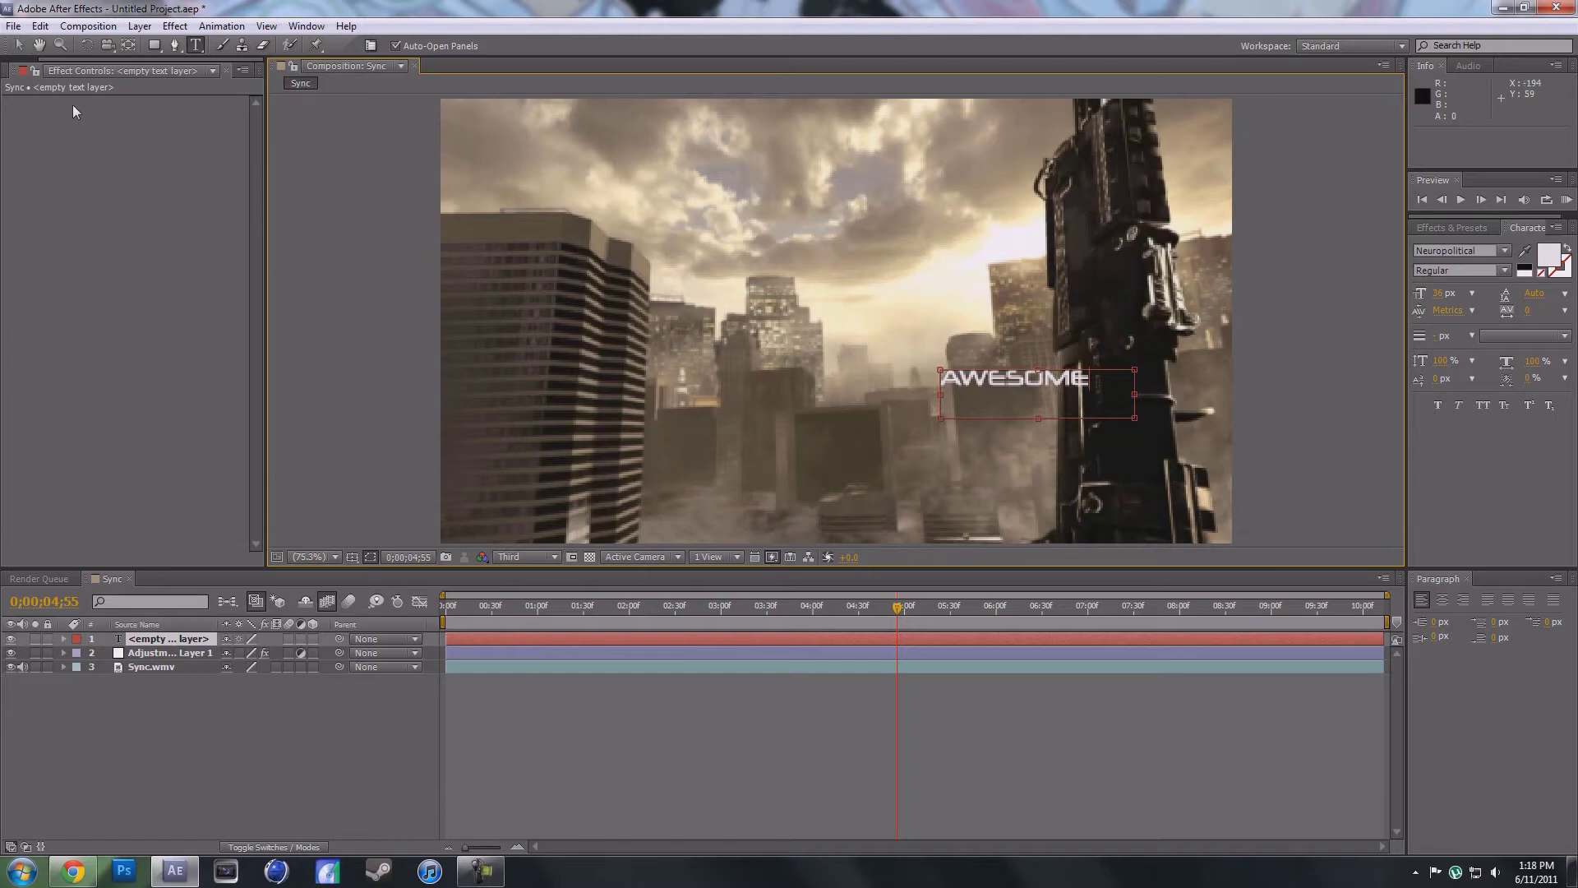
{"action": "left_click", "coordinate": [18, 45]}
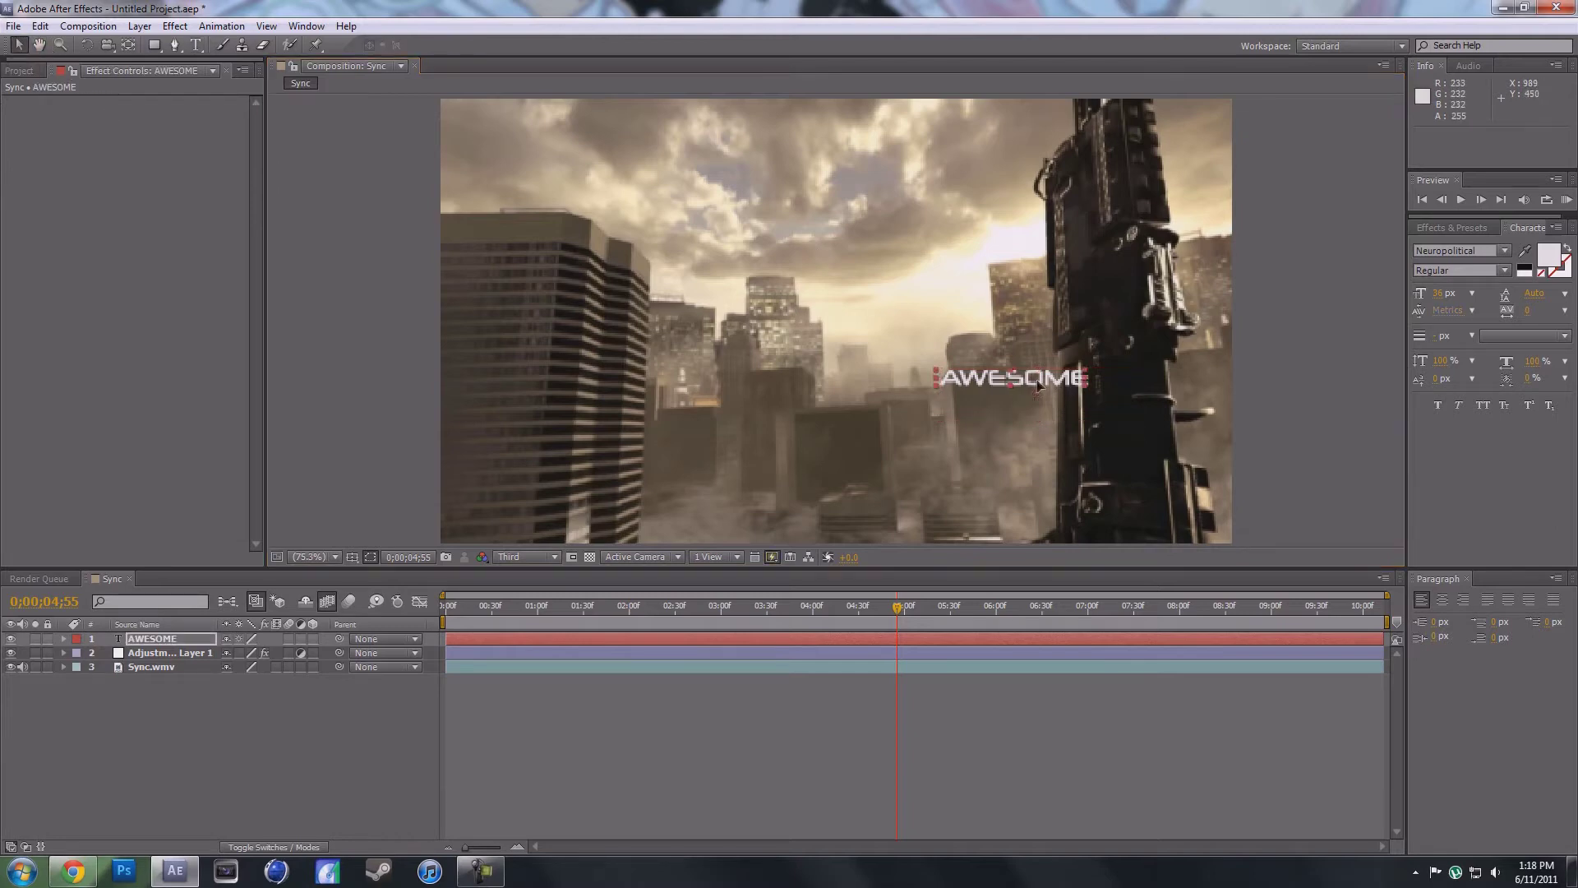
{"action": "left_click_drag", "start_coordinate": [1054, 382], "coordinate": [1013, 387]}
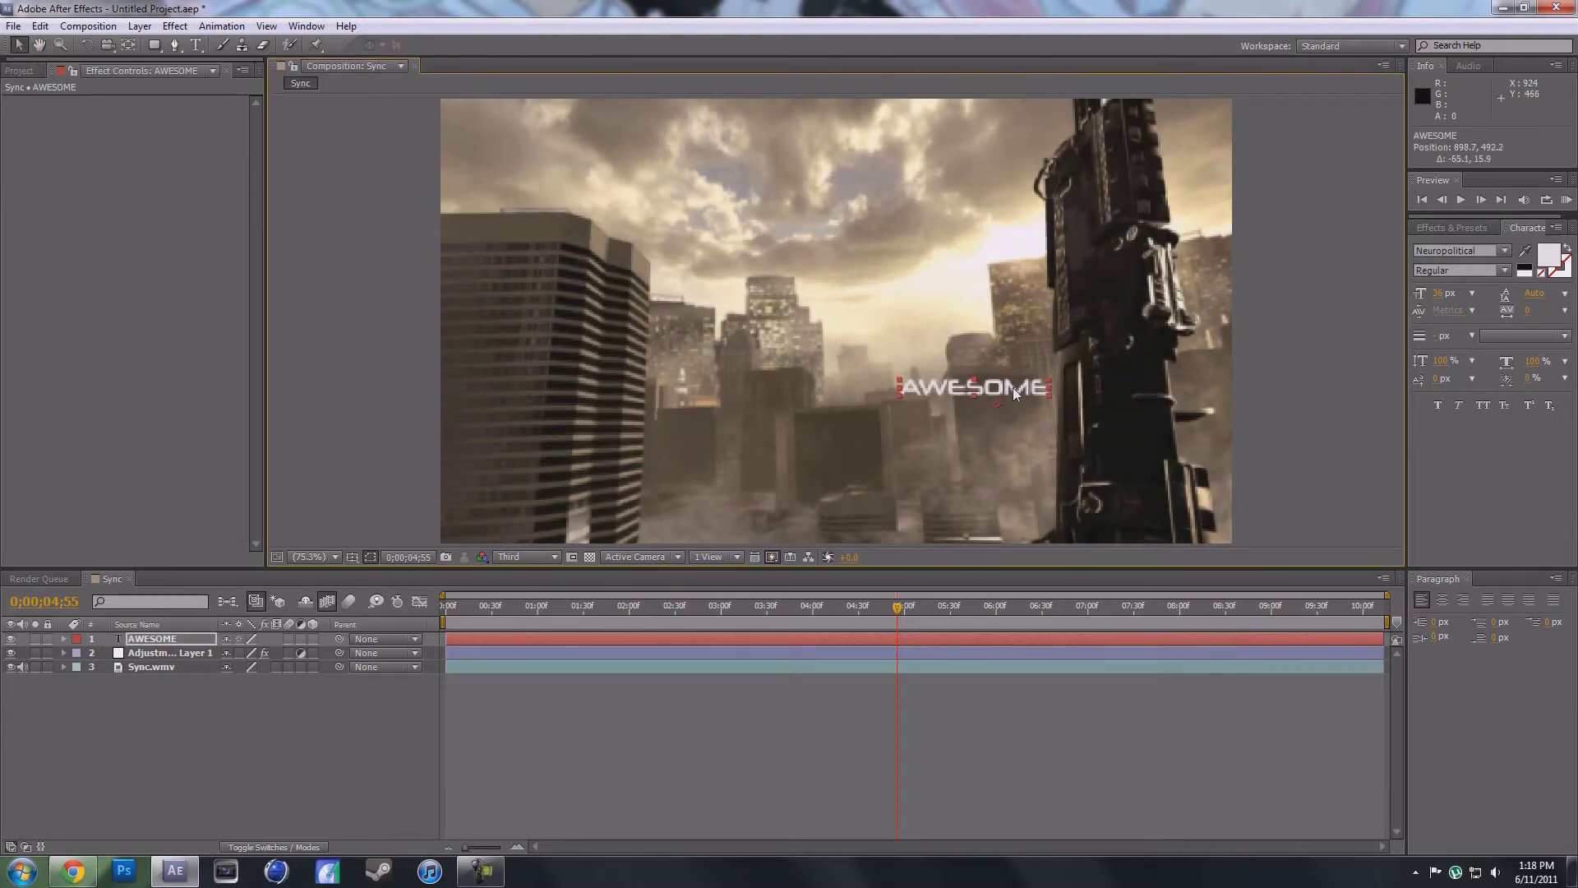
{"action": "left_click", "coordinate": [1293, 395]}
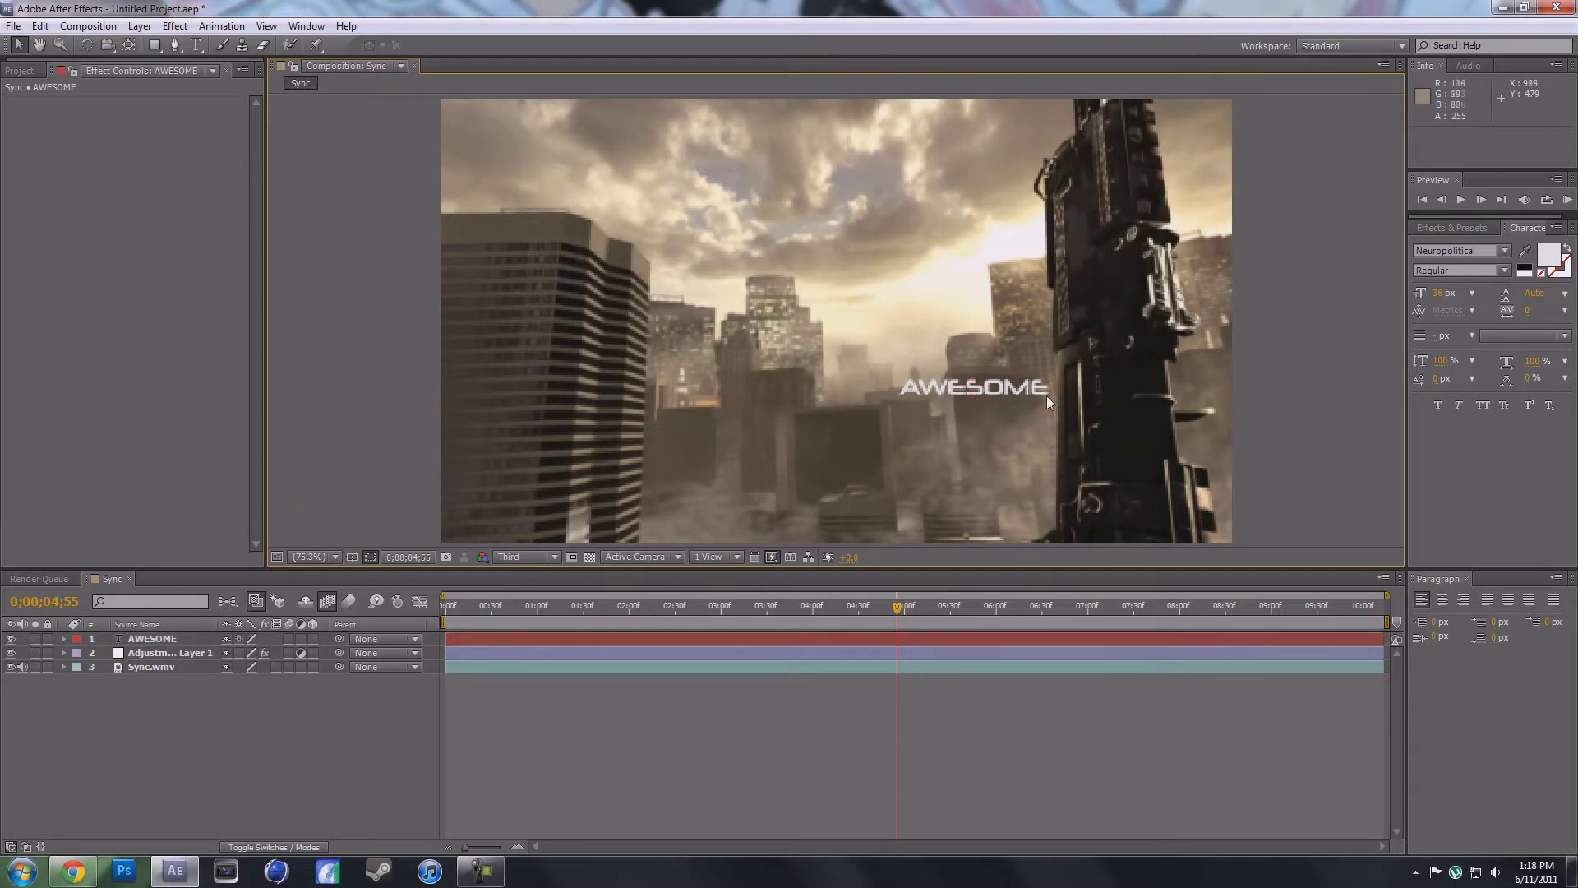
{"action": "left_click_drag", "start_coordinate": [1013, 387], "coordinate": [1016, 391]}
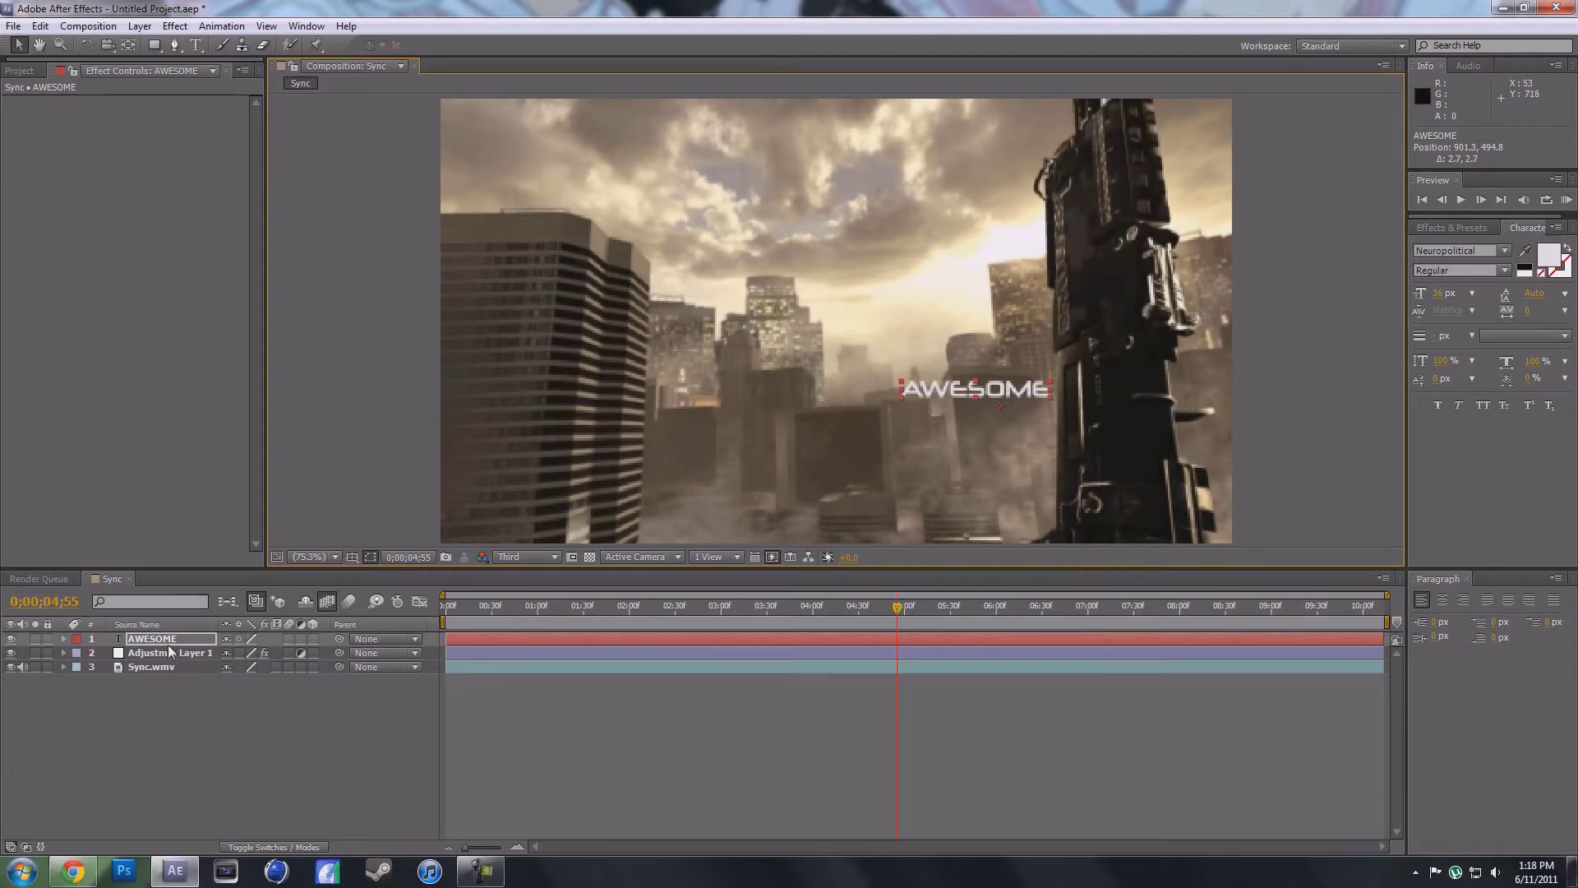
Change the viewer preview resolution from Third to Full
{"action": "left_click", "coordinate": [174, 45]}
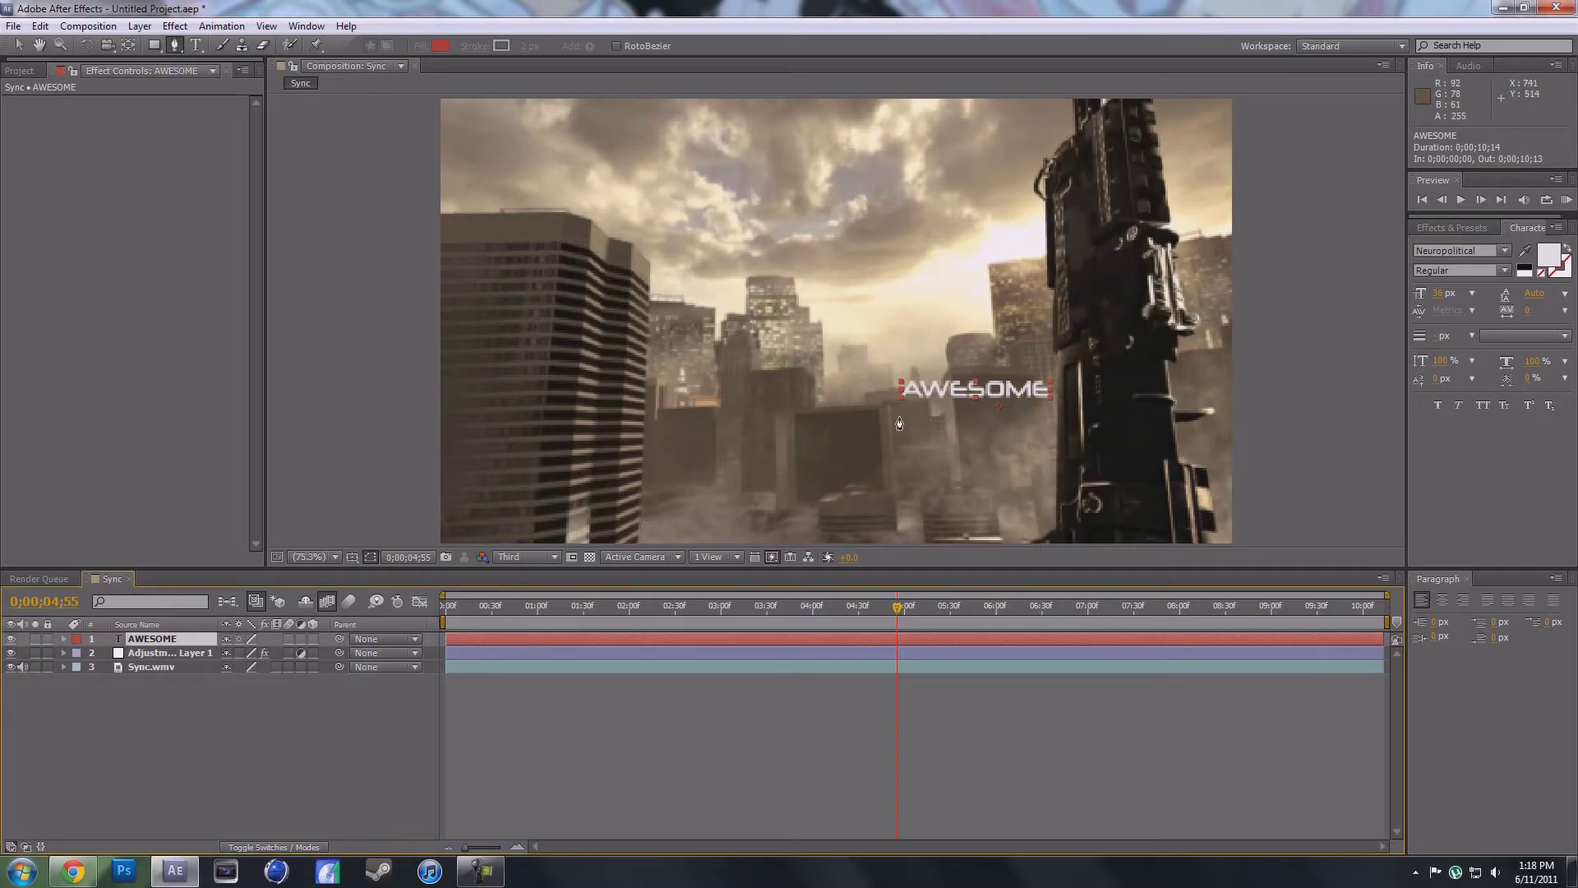
{"action": "key", "text": "h"}
{"action": "left_click_drag", "start_coordinate": [901, 415], "coordinate": [932, 413]}
{"action": "left_click", "coordinate": [534, 560]}
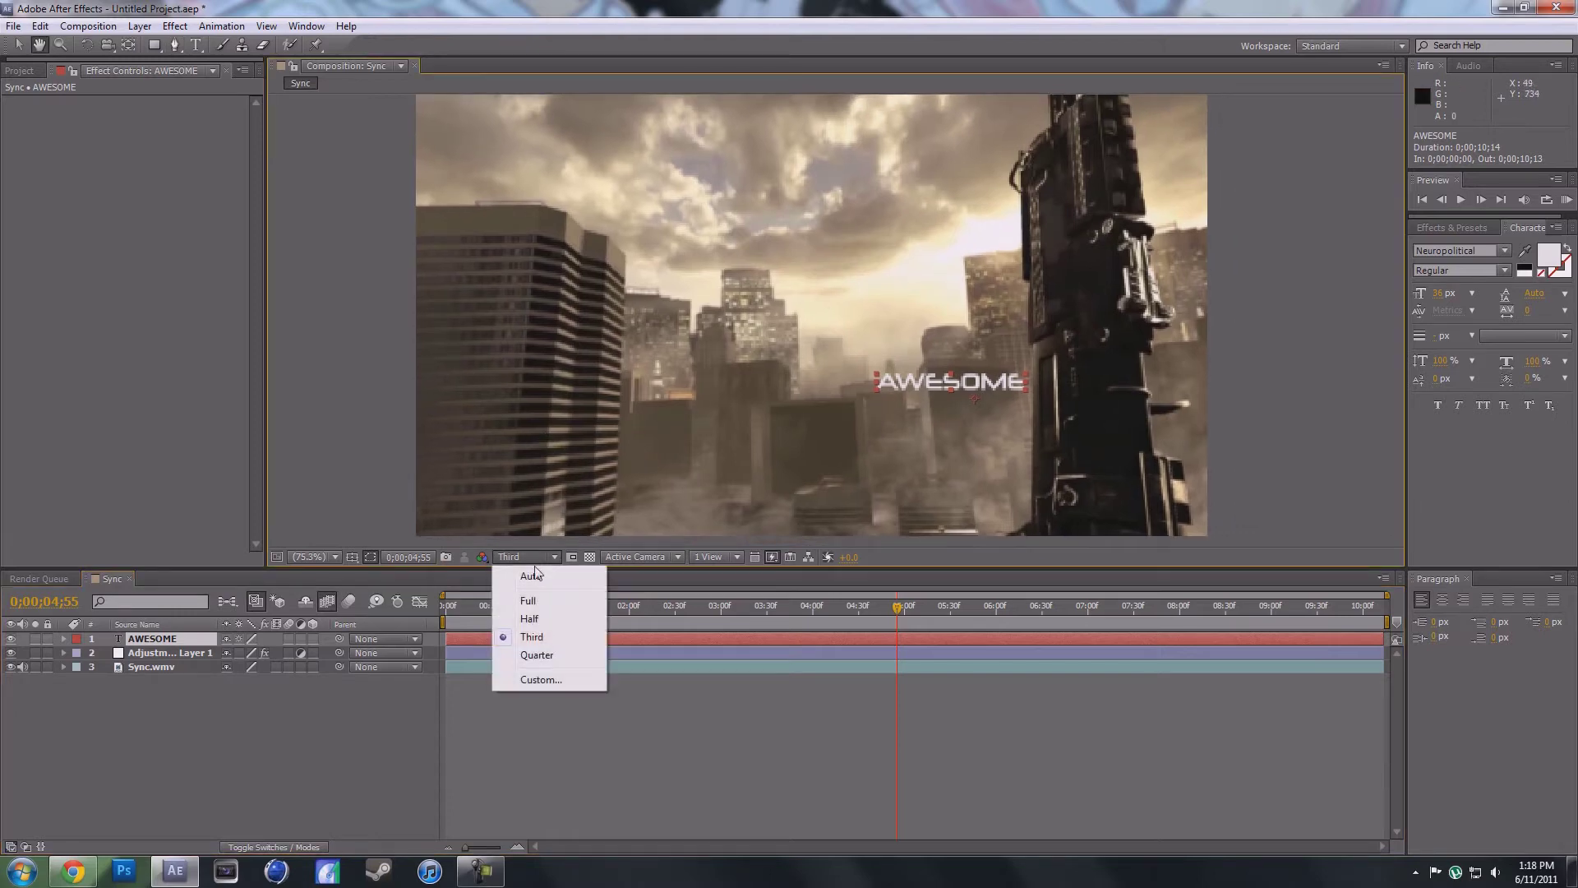
{"action": "left_click", "coordinate": [535, 585]}
Zoom the viewer to 200% centred on the AWESOME text and gun edge
{"action": "key", "text": "period"}
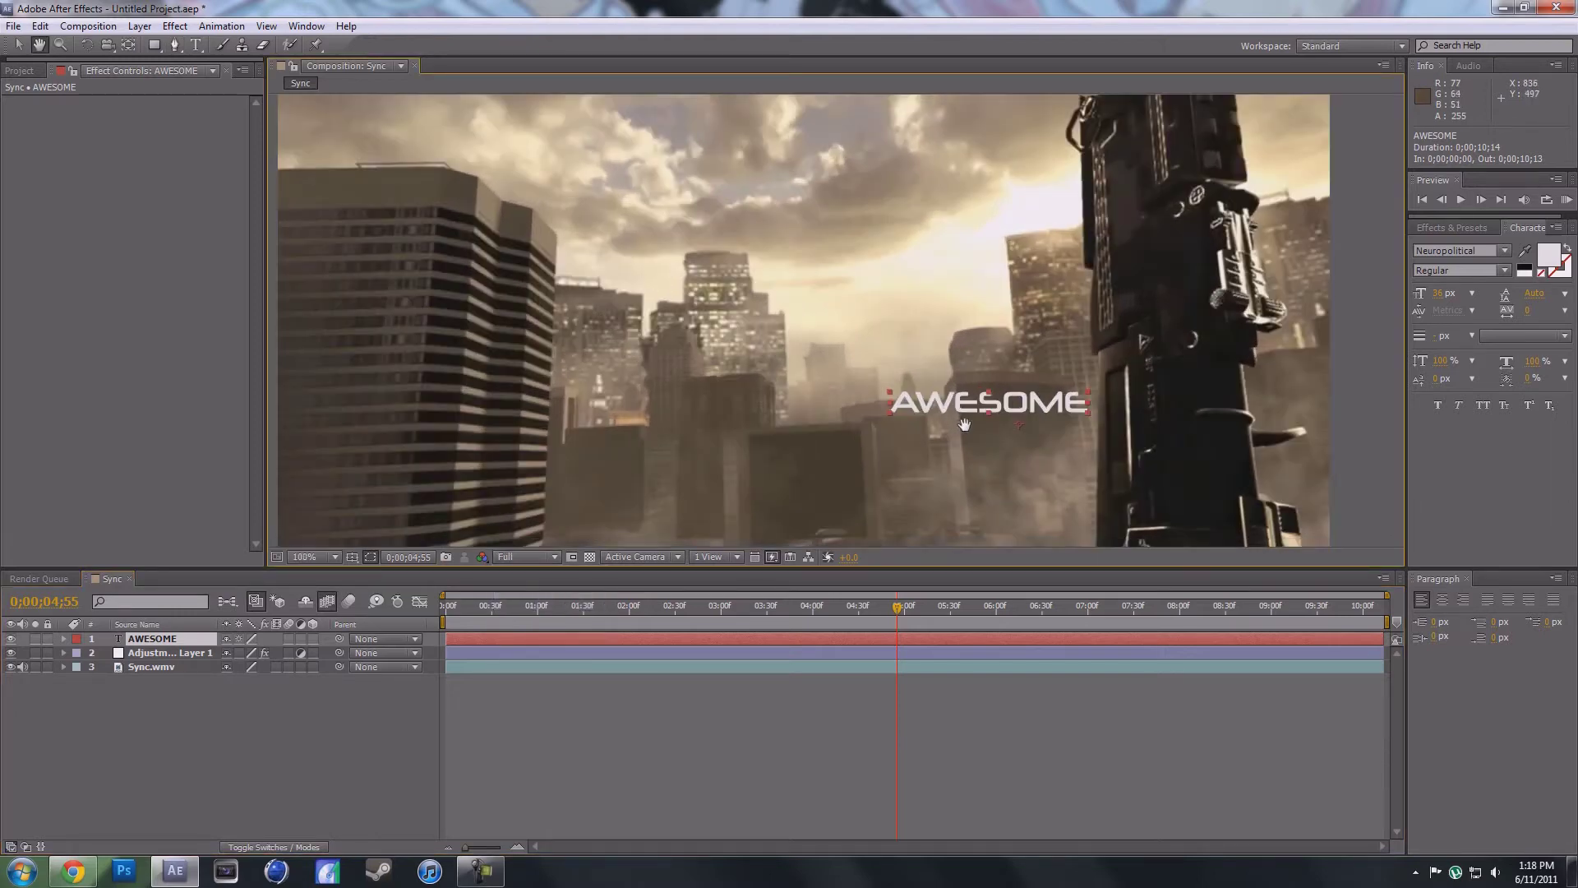
{"action": "left_click_drag", "start_coordinate": [996, 465], "coordinate": [916, 420]}
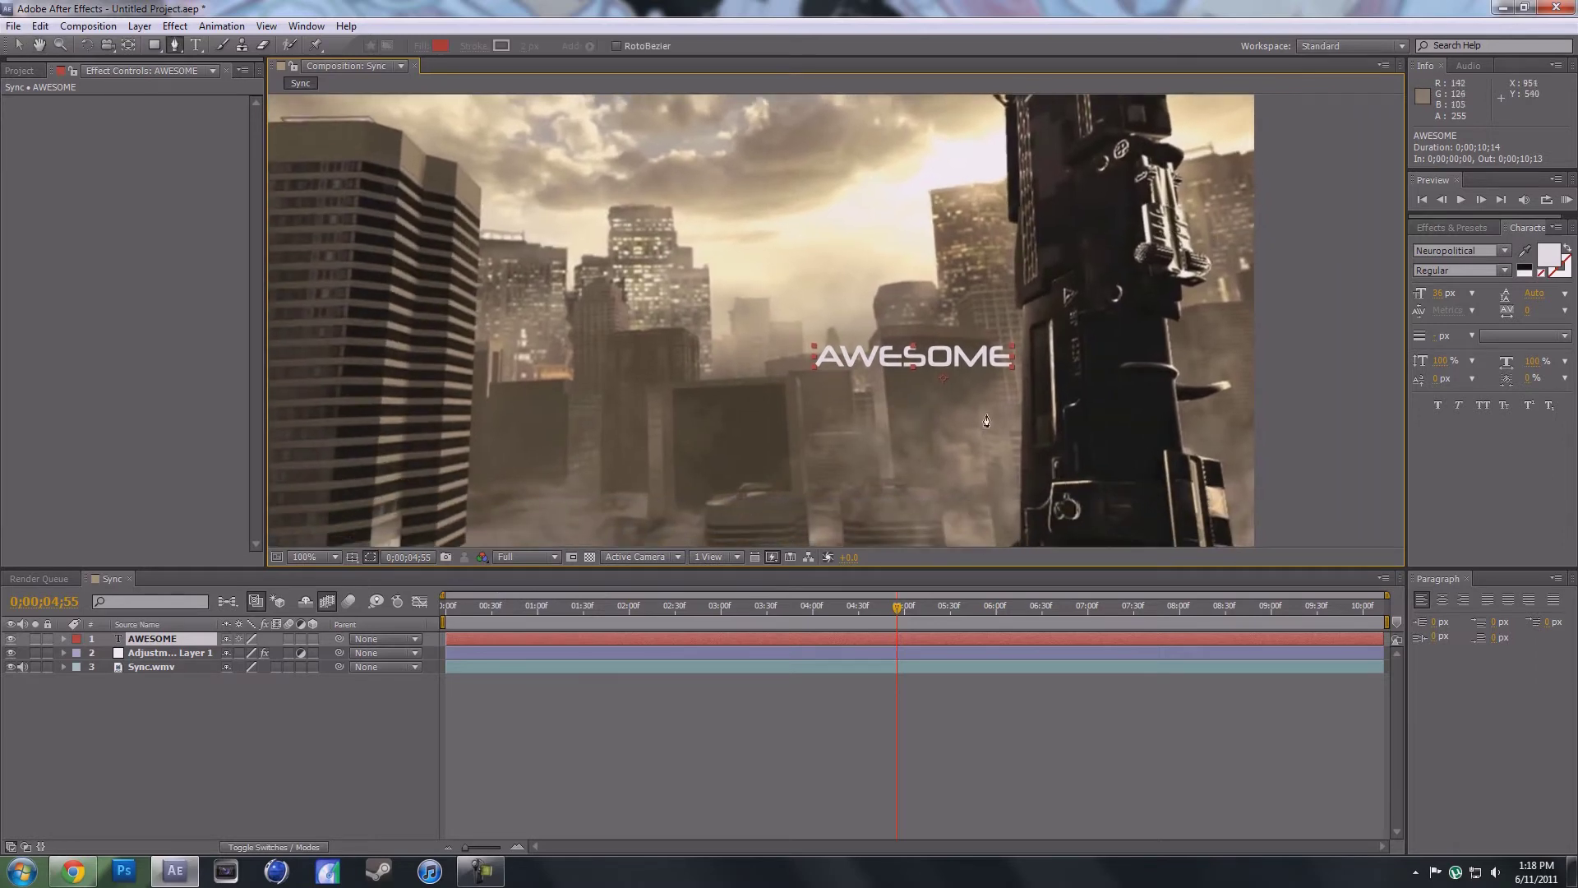
{"action": "key", "text": "period"}
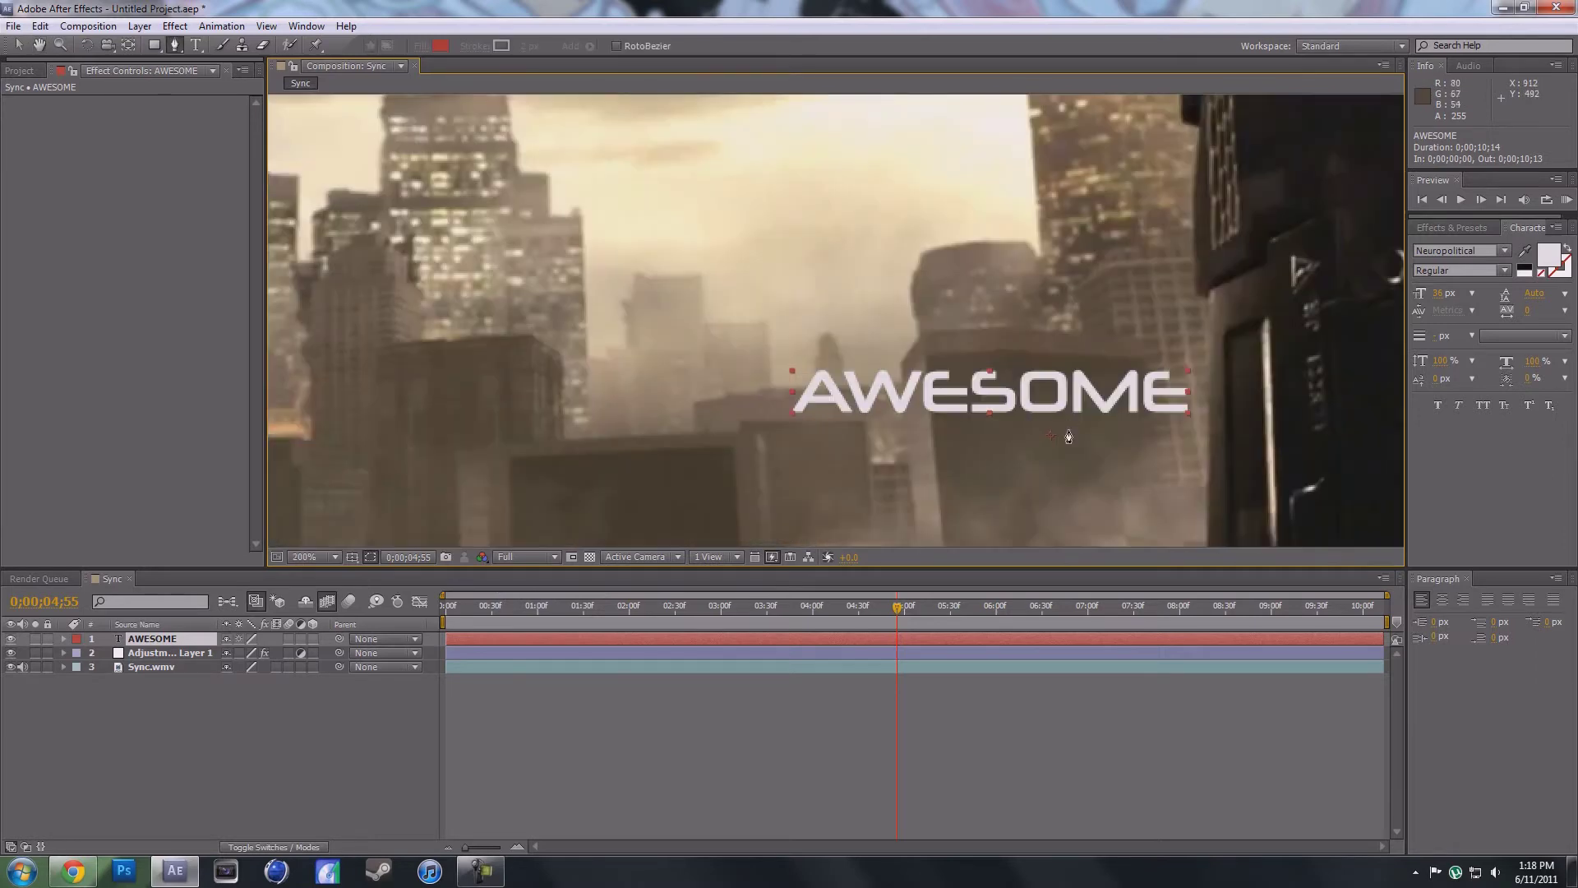
{"action": "left_click_drag", "start_coordinate": [1100, 444], "coordinate": [886, 414]}
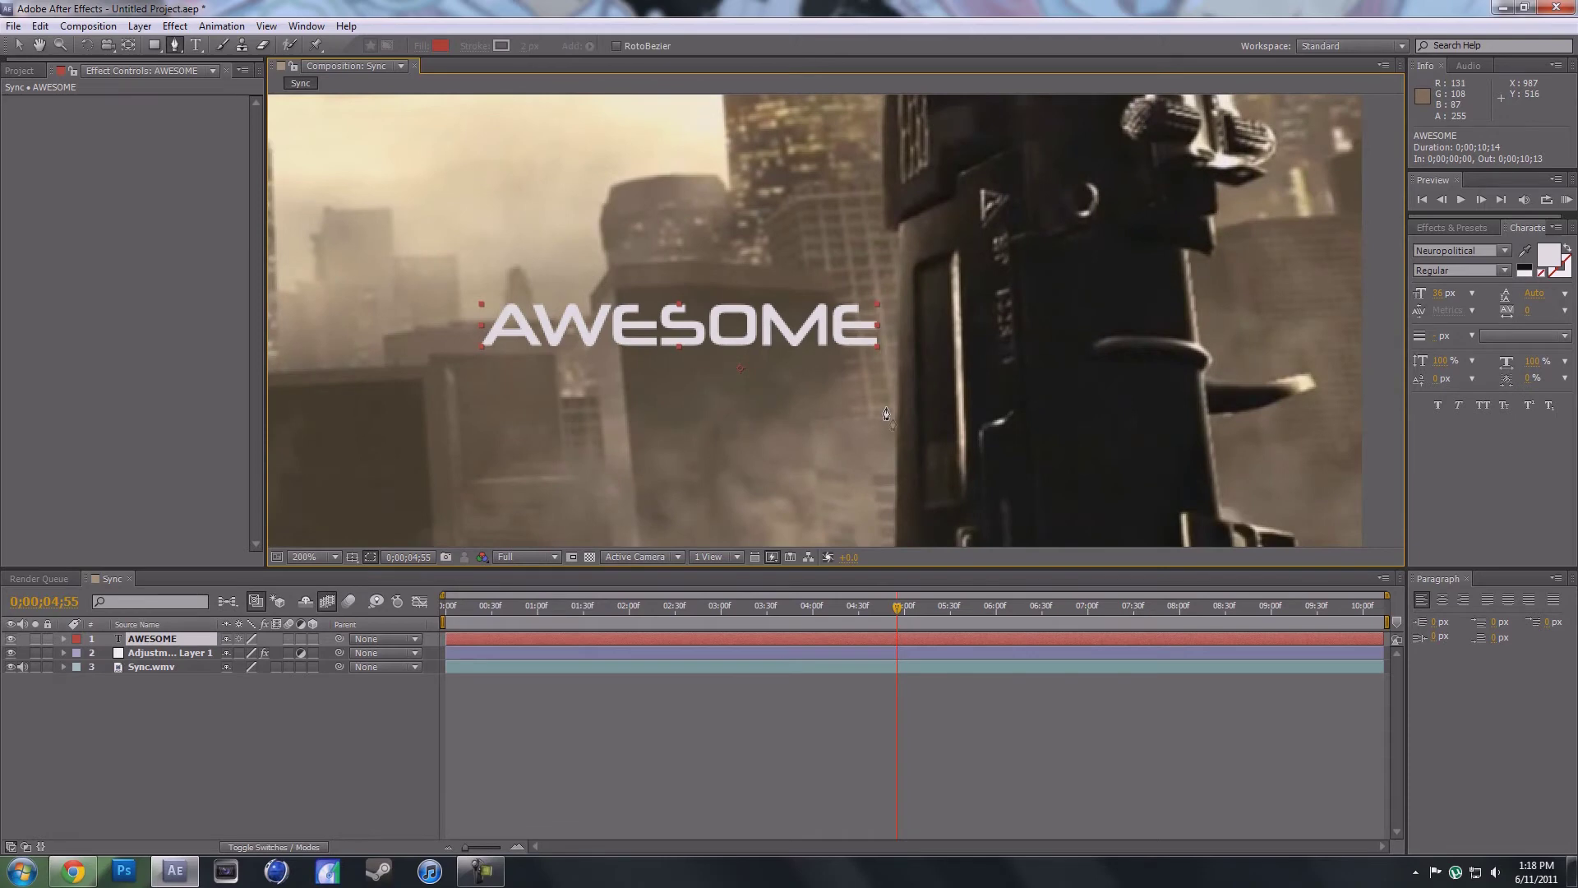
Draw a closed Pen mask on AWESOME down the gun's left edge and around its right side
{"action": "left_click", "coordinate": [895, 516]}
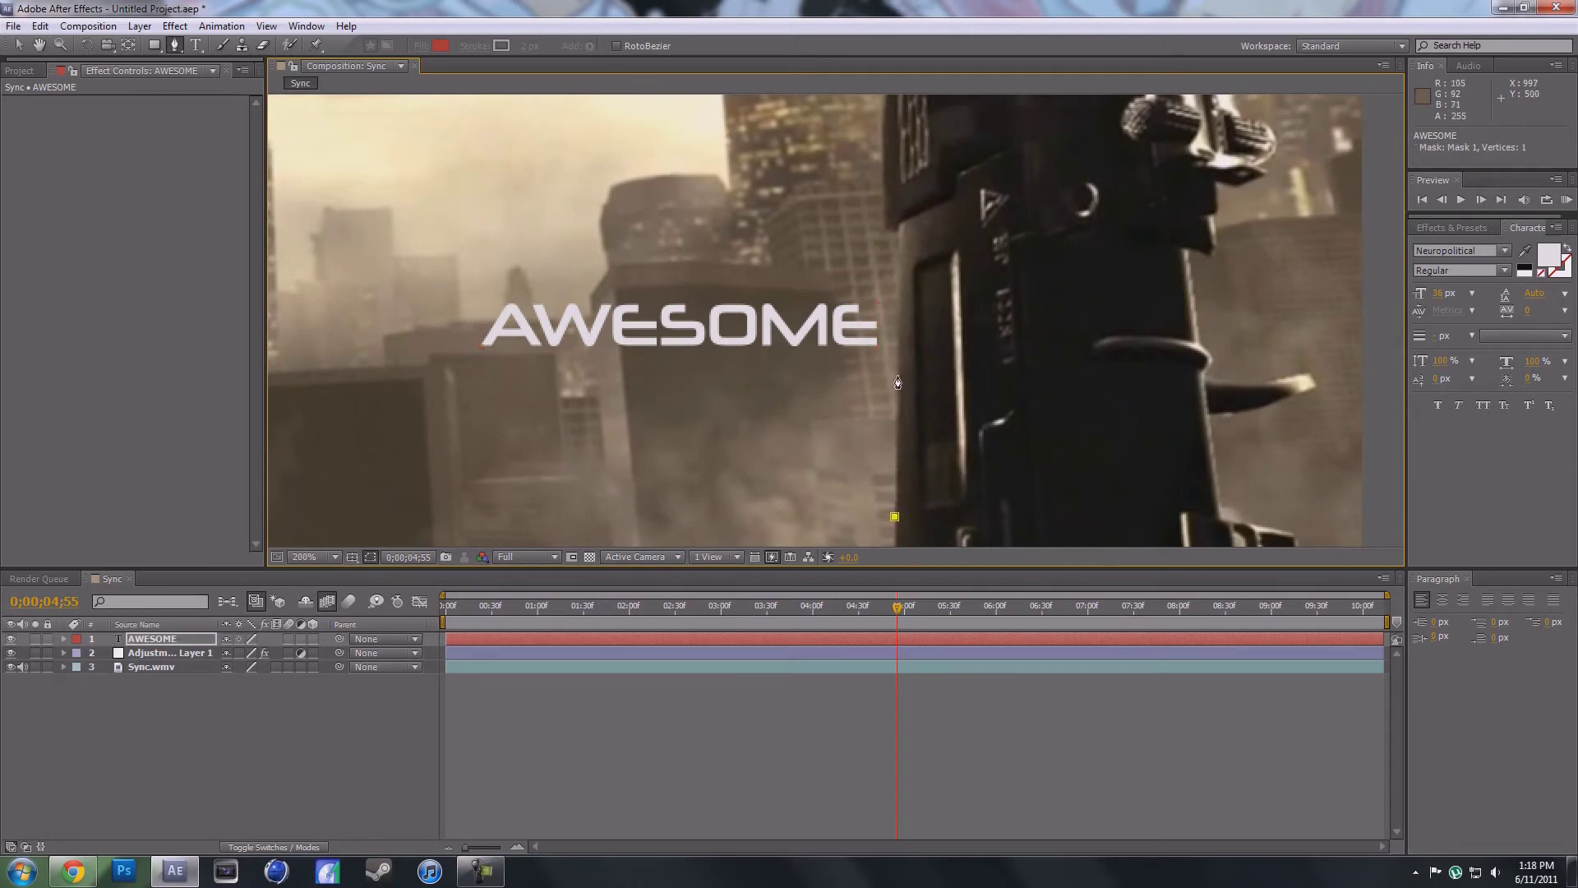
{"action": "left_click", "coordinate": [897, 376]}
{"action": "left_click", "coordinate": [899, 235]}
{"action": "key", "text": "h"}
{"action": "key", "text": "comma"}
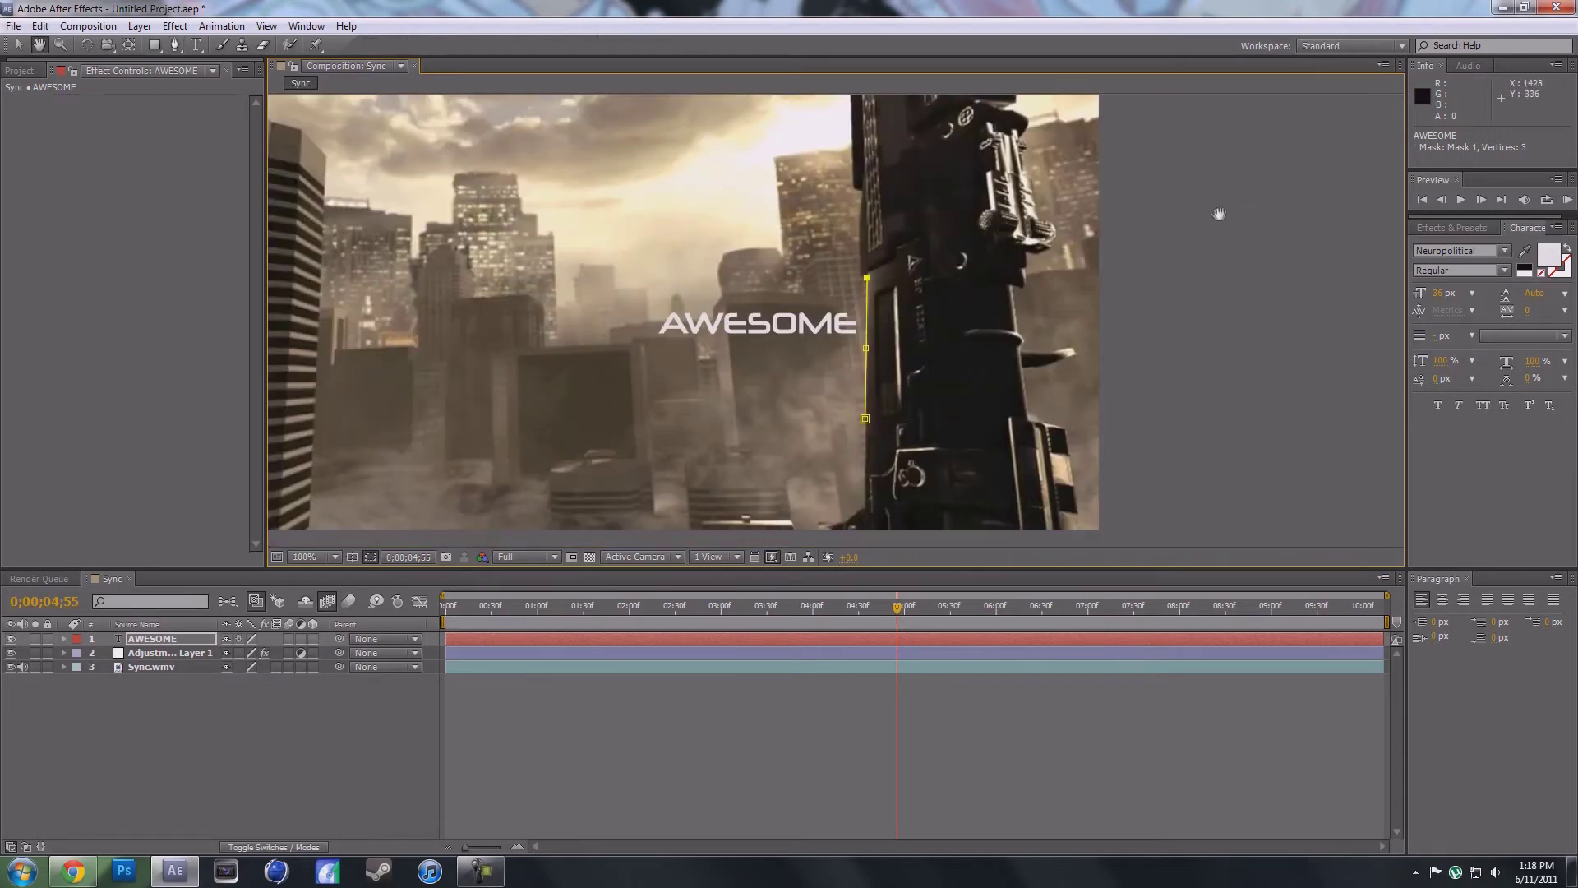
{"action": "key", "text": "g"}
{"action": "left_click", "coordinate": [1114, 231]}
{"action": "left_click", "coordinate": [1163, 413]}
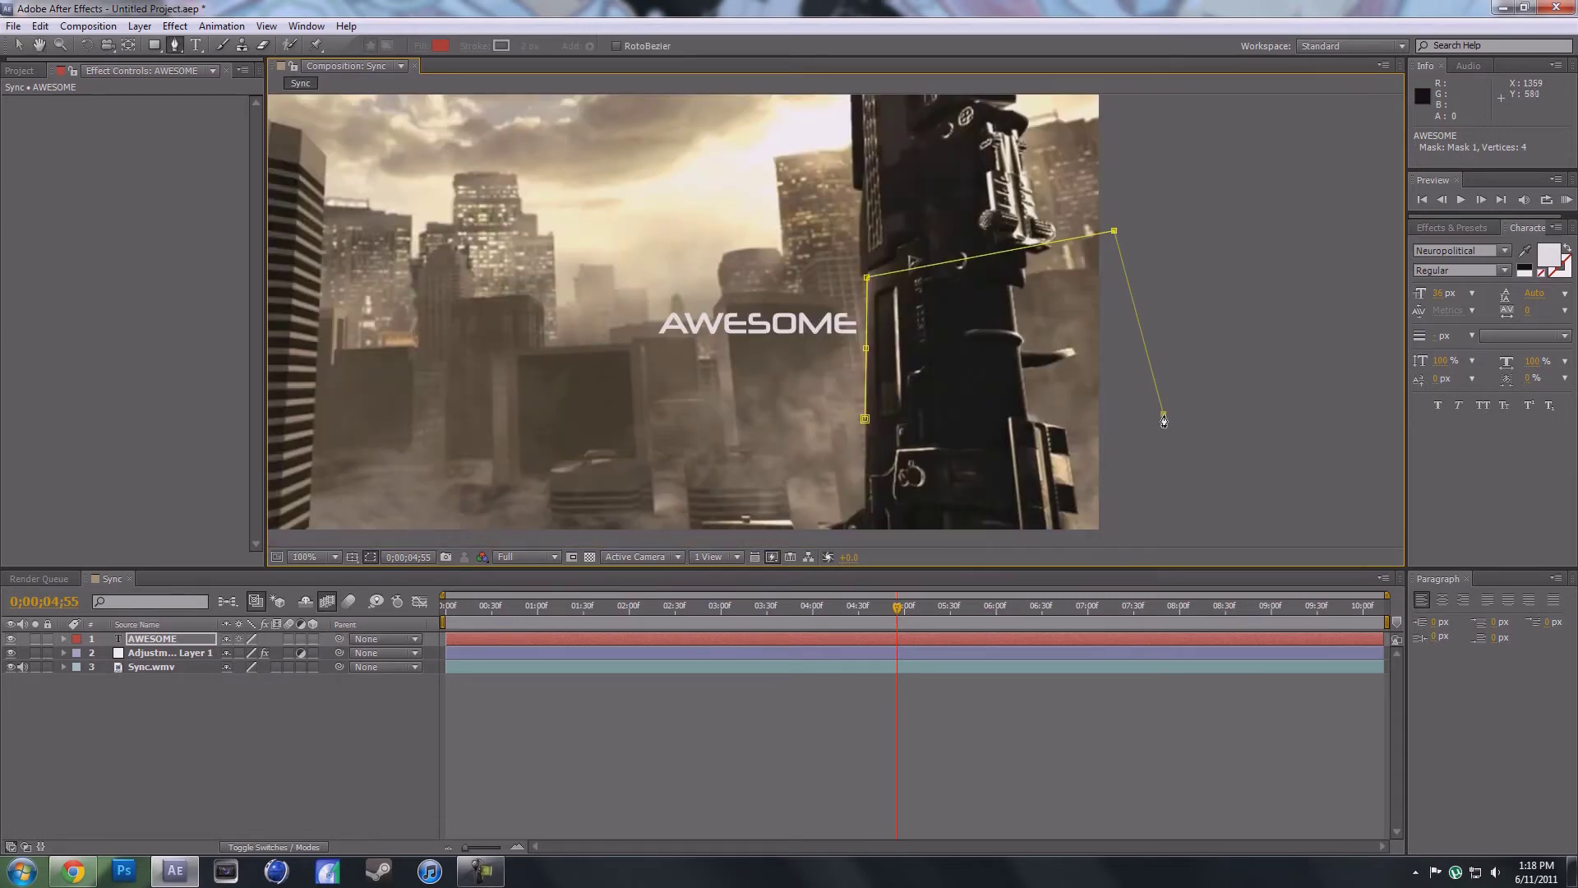
{"action": "left_click", "coordinate": [864, 418]}
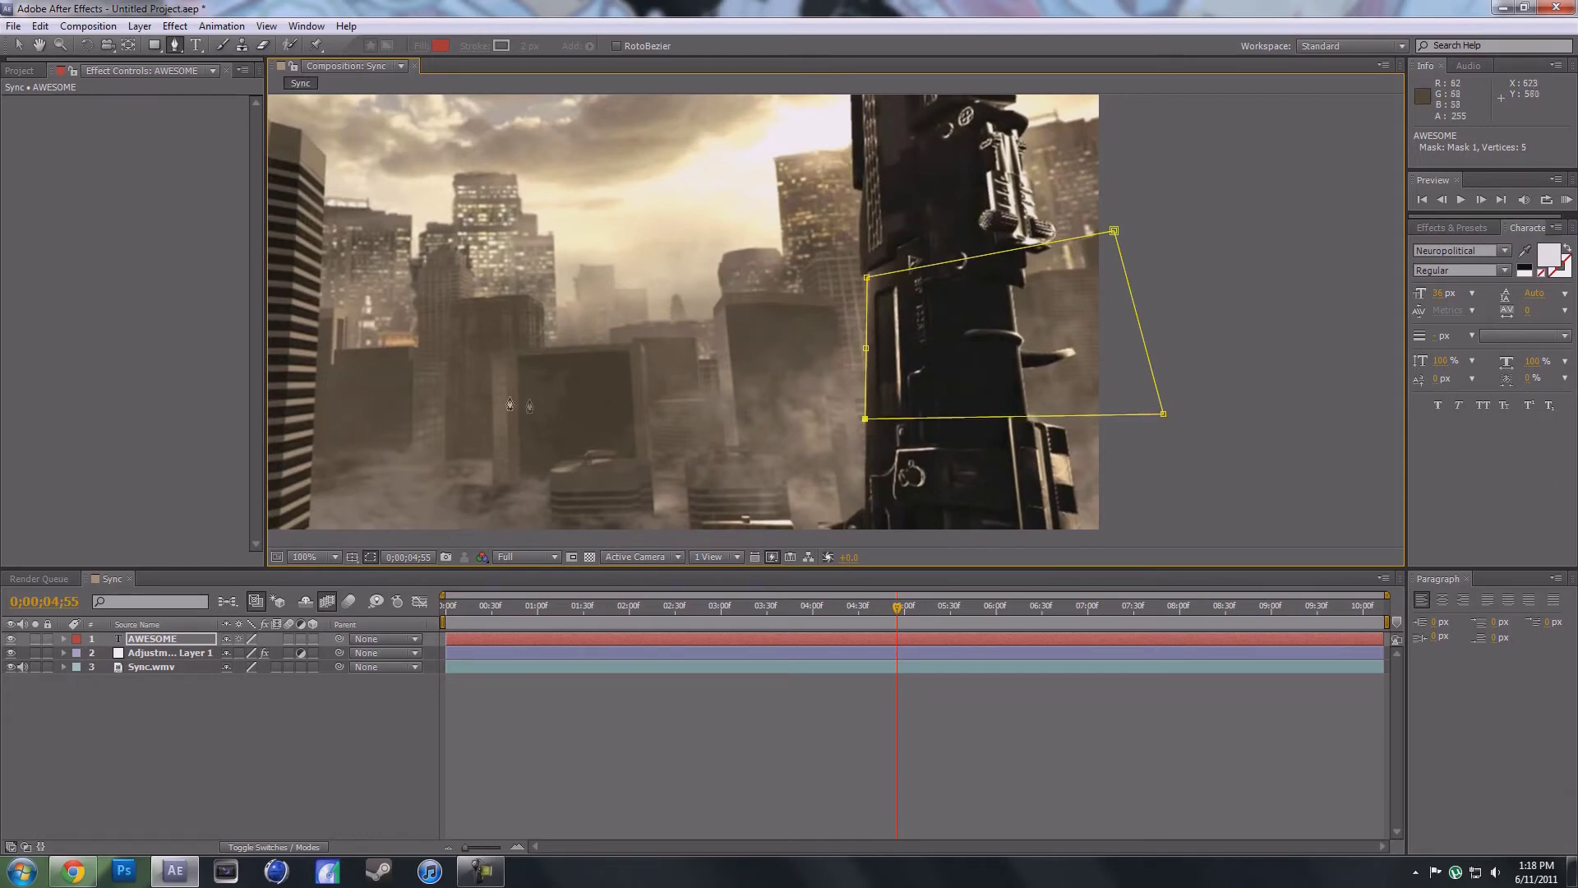
{"action": "left_click", "coordinate": [74, 657]}
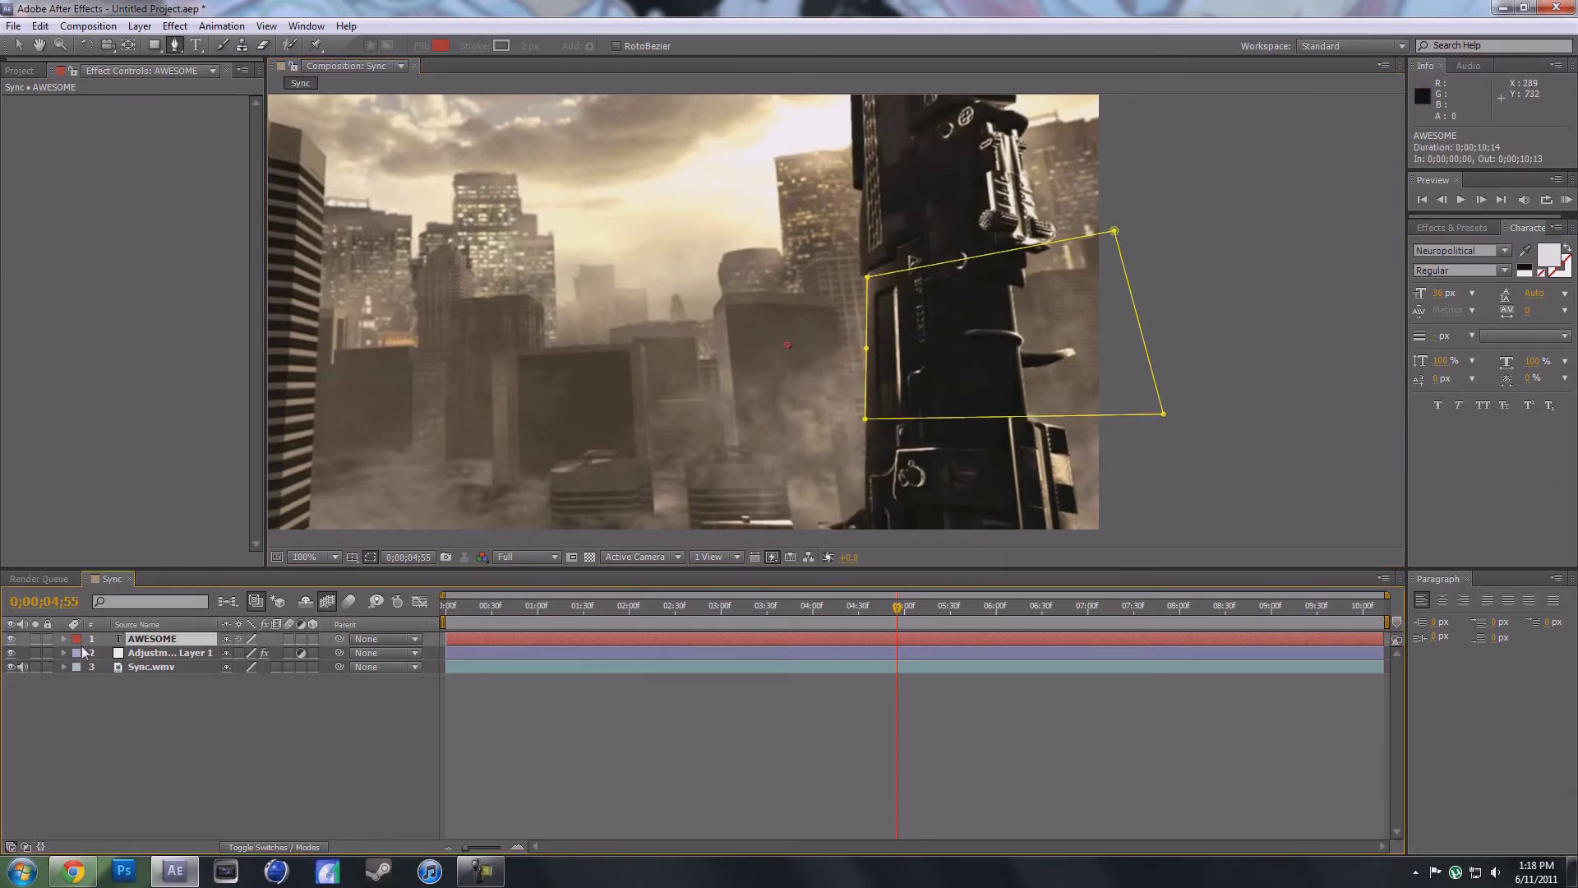
Change Mask 1 on the AWESOME layer from Add to Subtract
{"action": "left_click", "coordinate": [64, 638]}
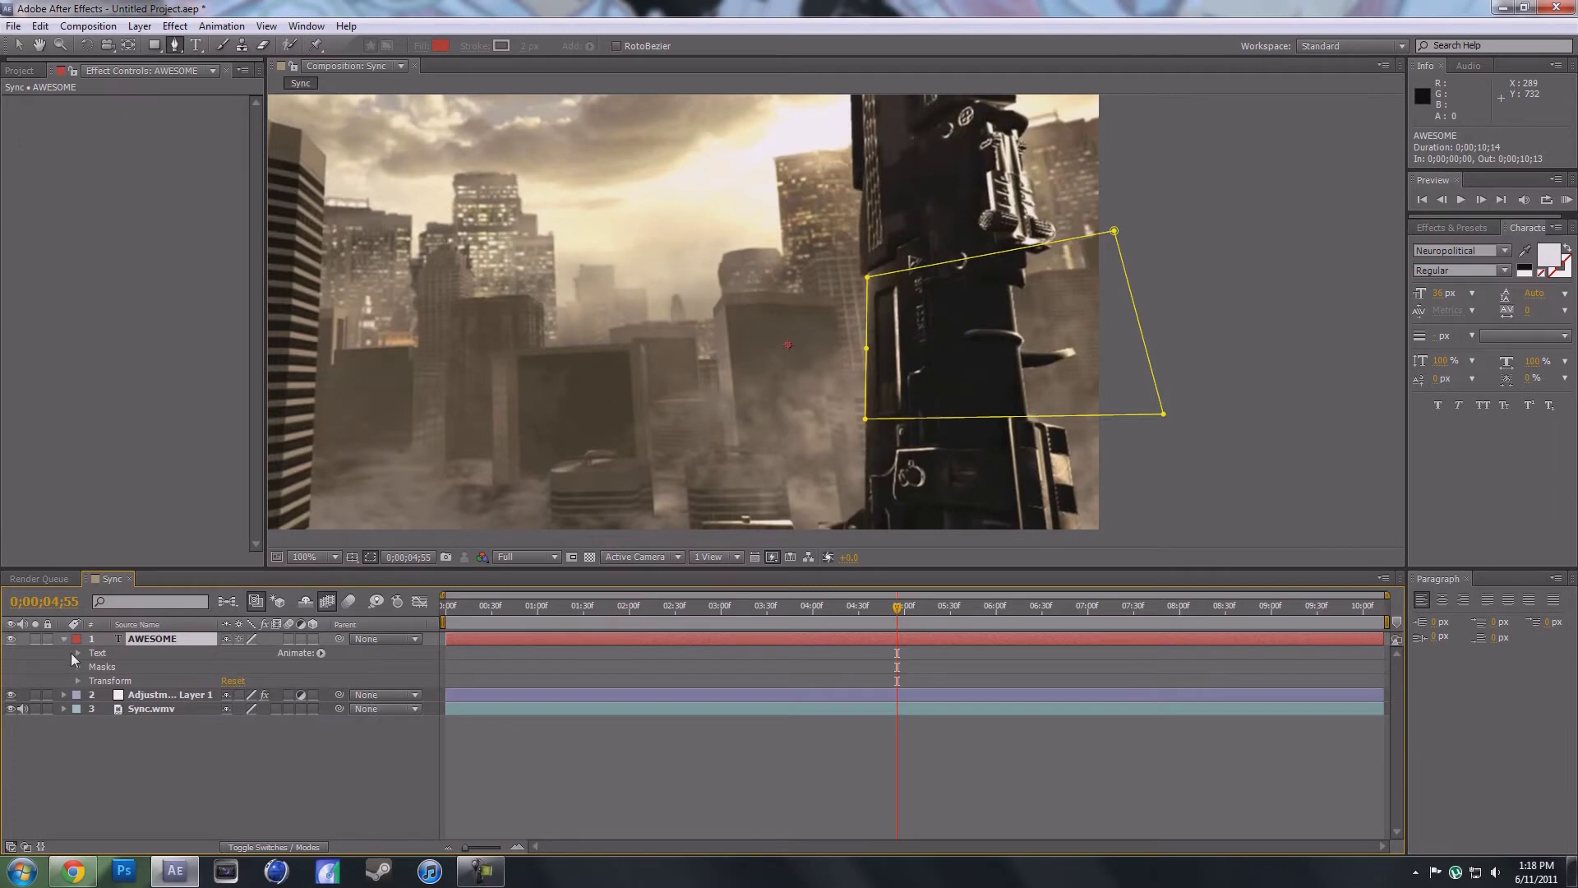
{"action": "left_click", "coordinate": [72, 664]}
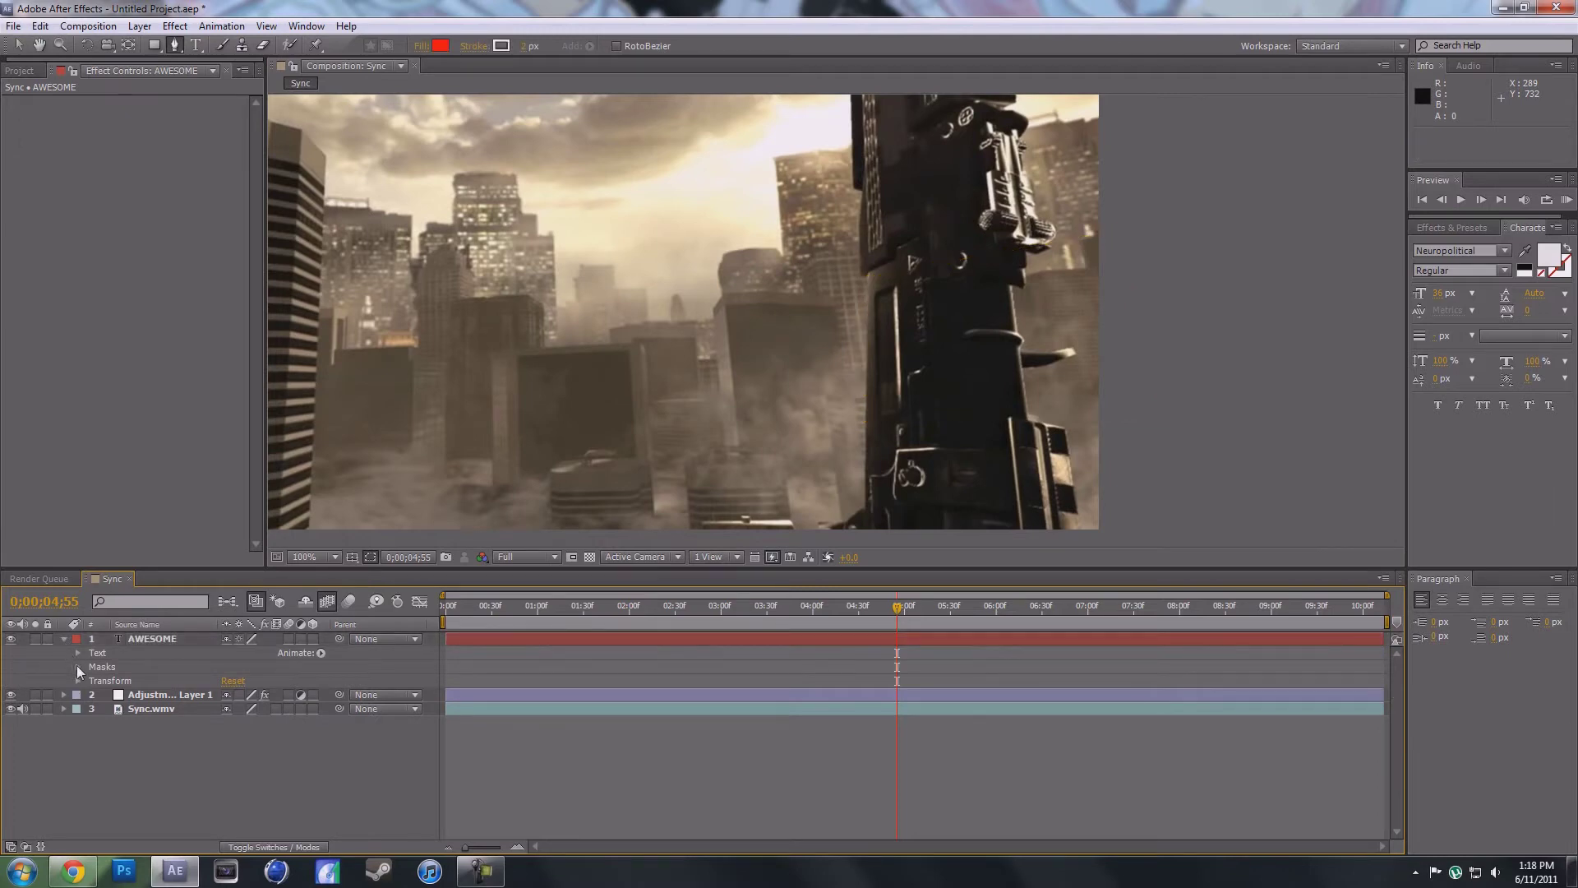
{"action": "left_click", "coordinate": [77, 665]}
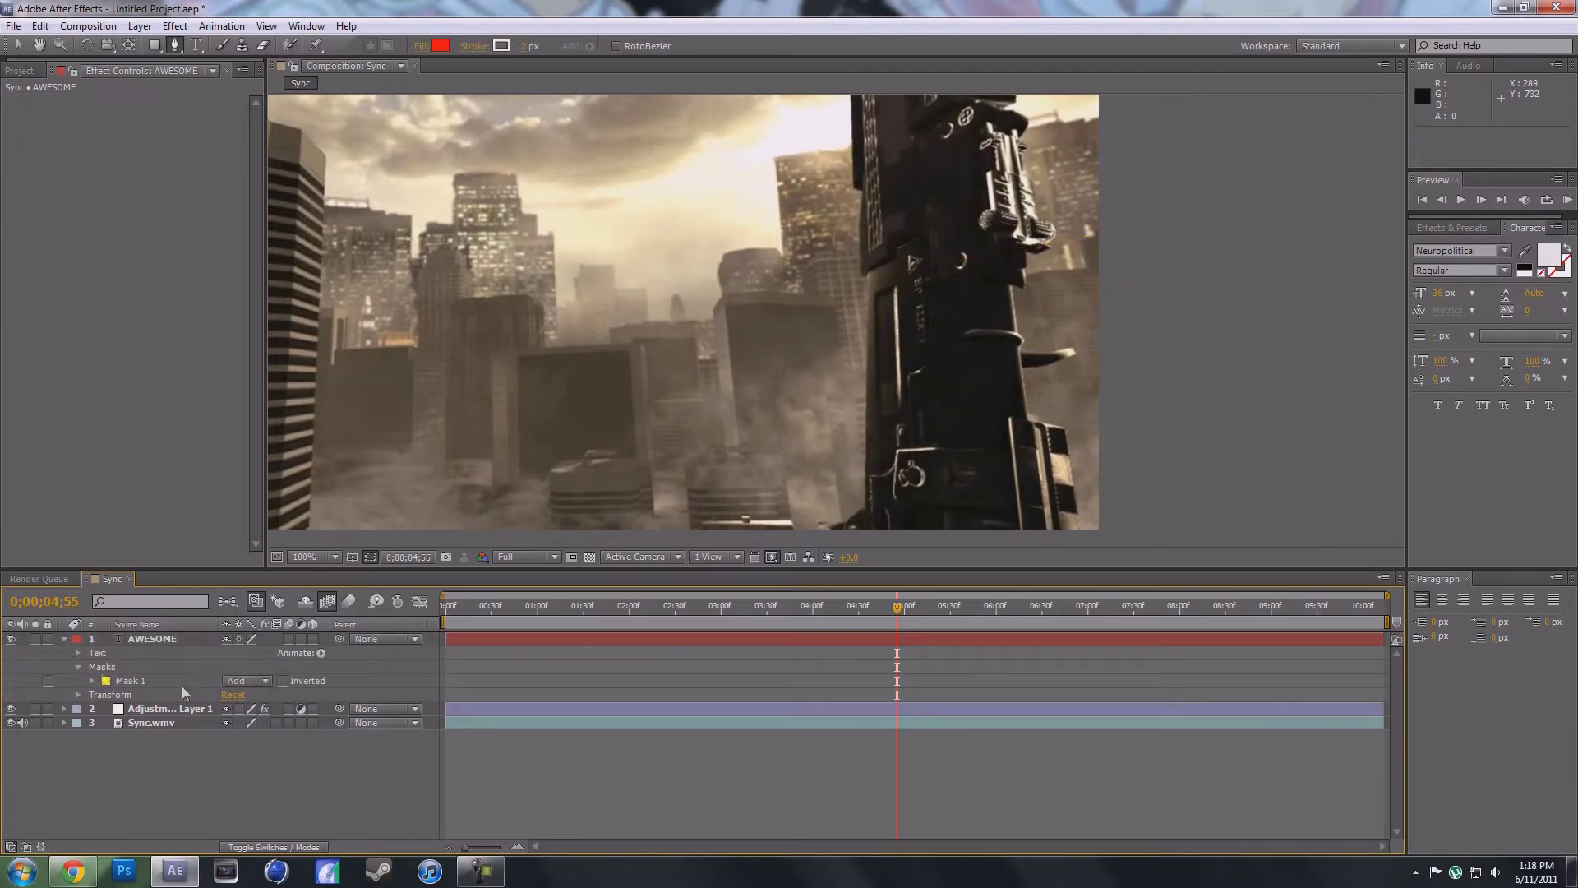
{"action": "left_click", "coordinate": [258, 681]}
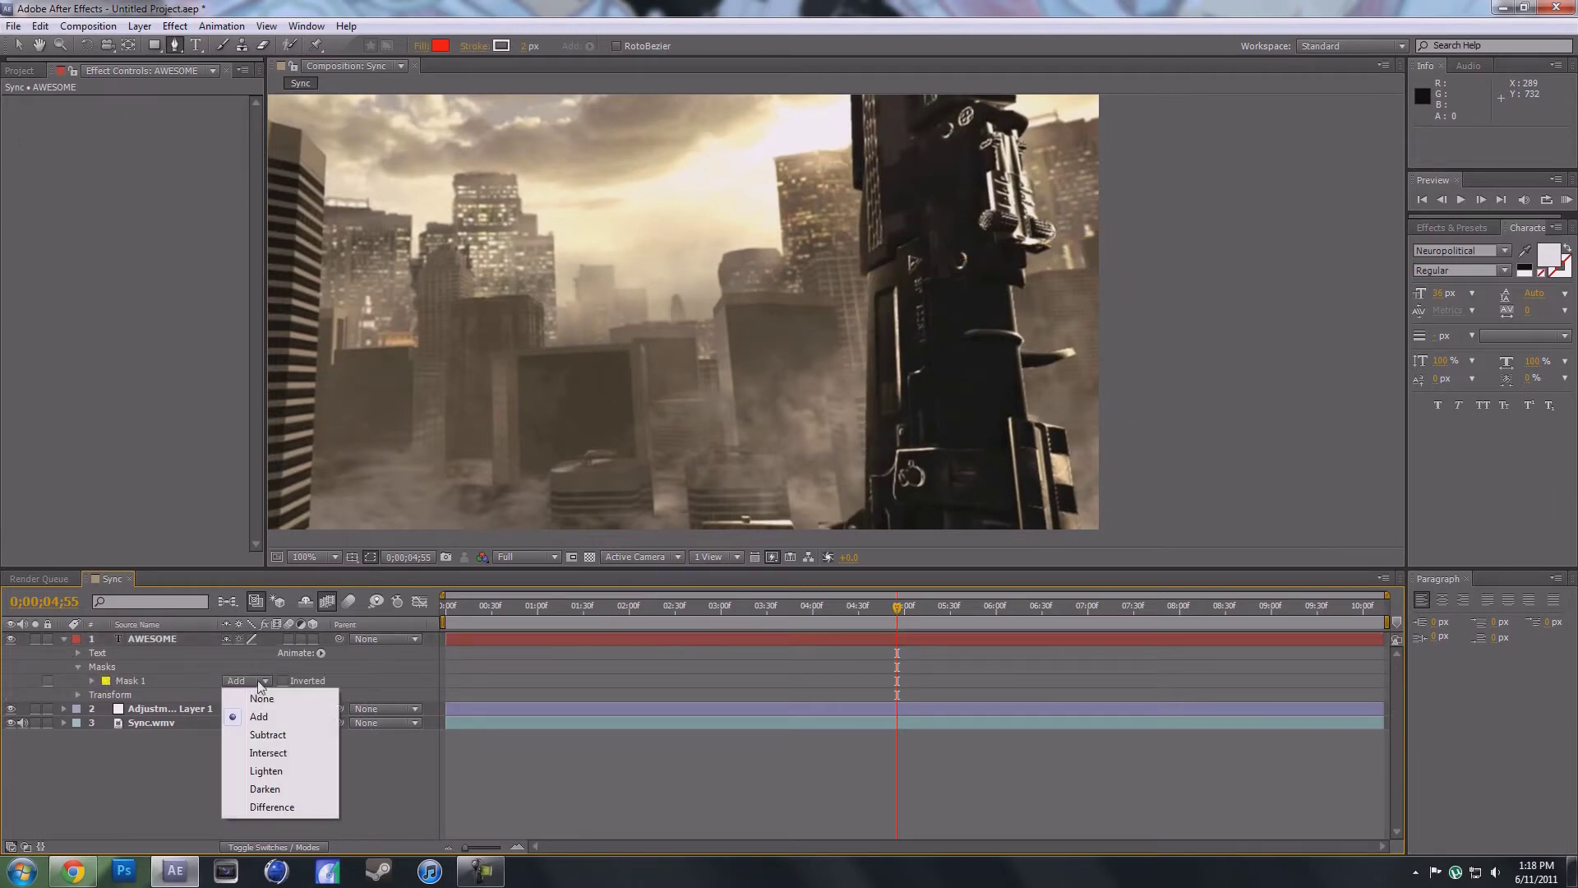
{"action": "left_click", "coordinate": [277, 735]}
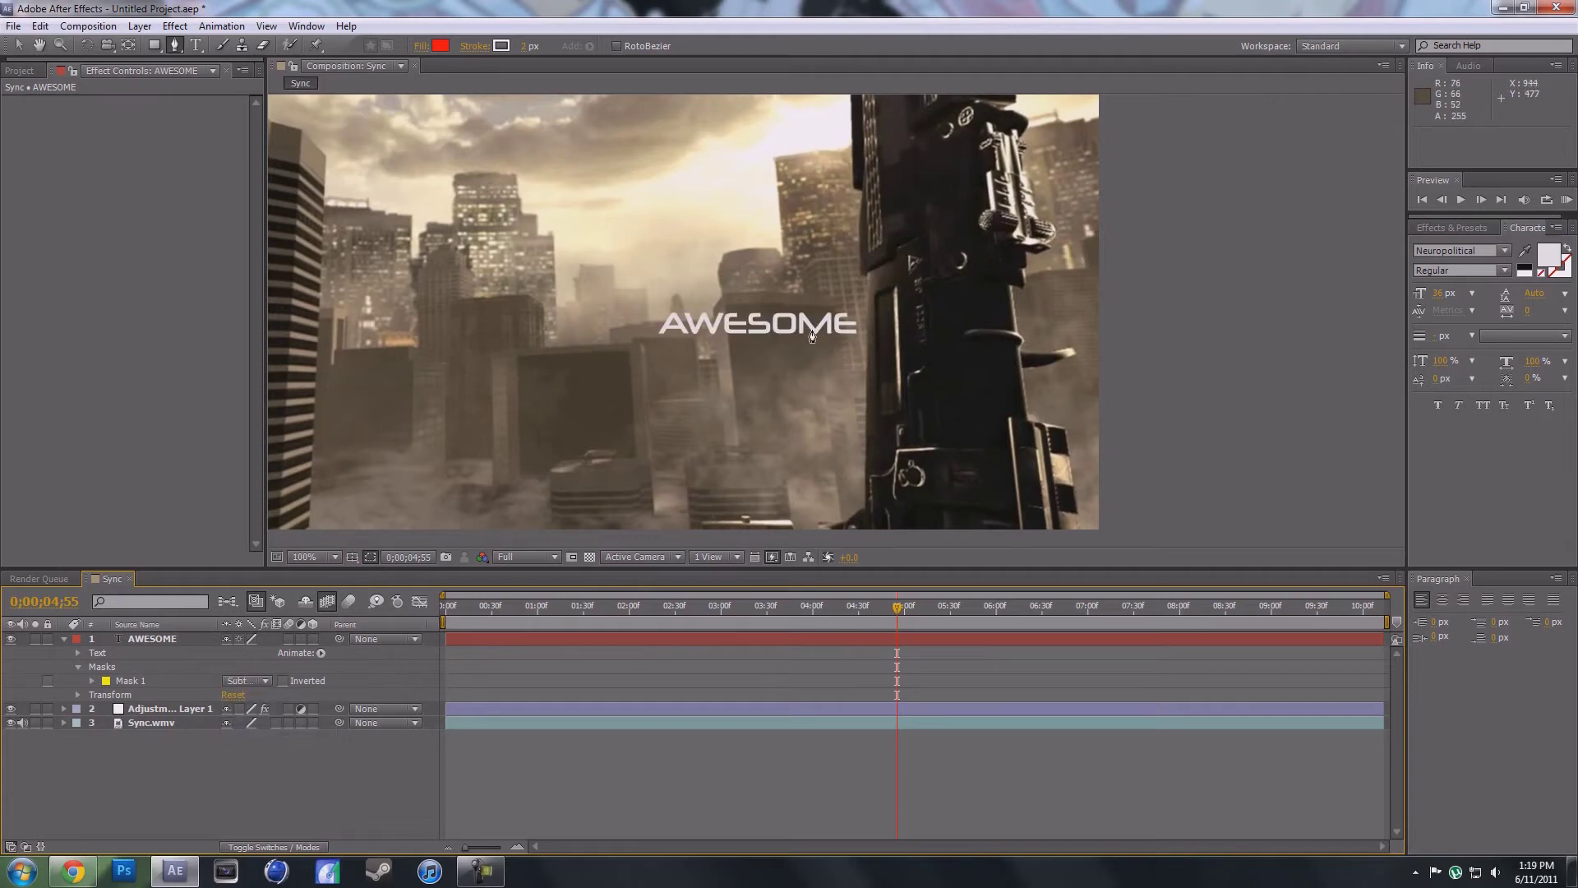
{"action": "left_click", "coordinate": [321, 654]}
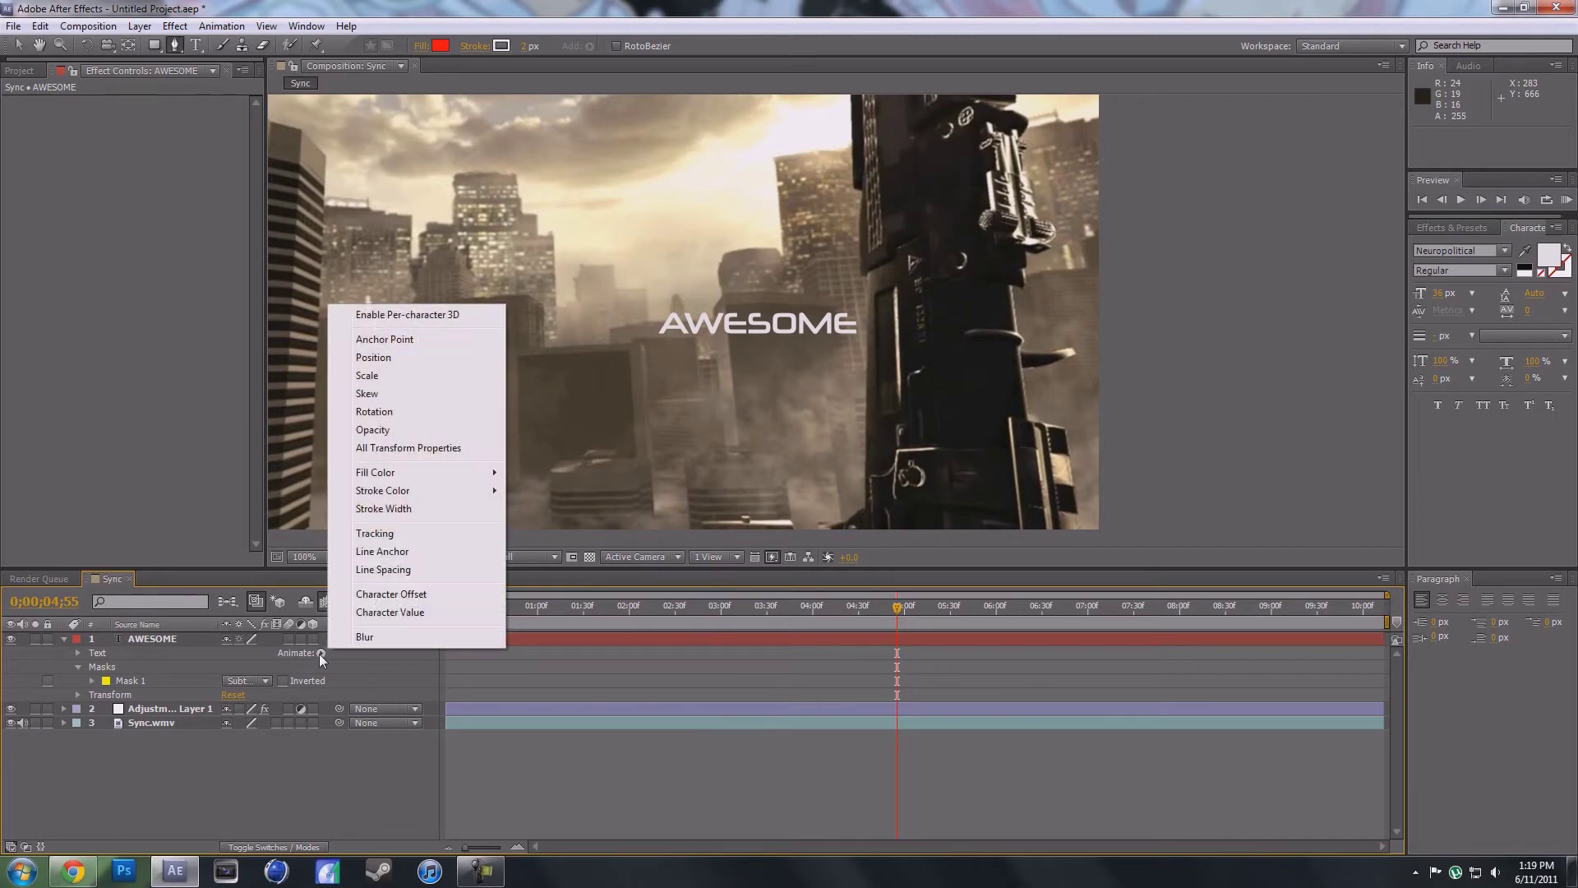
Add a Position text animator to AWESOME, keyframed at 4;55 and again at 5;28
{"action": "left_click", "coordinate": [395, 359]}
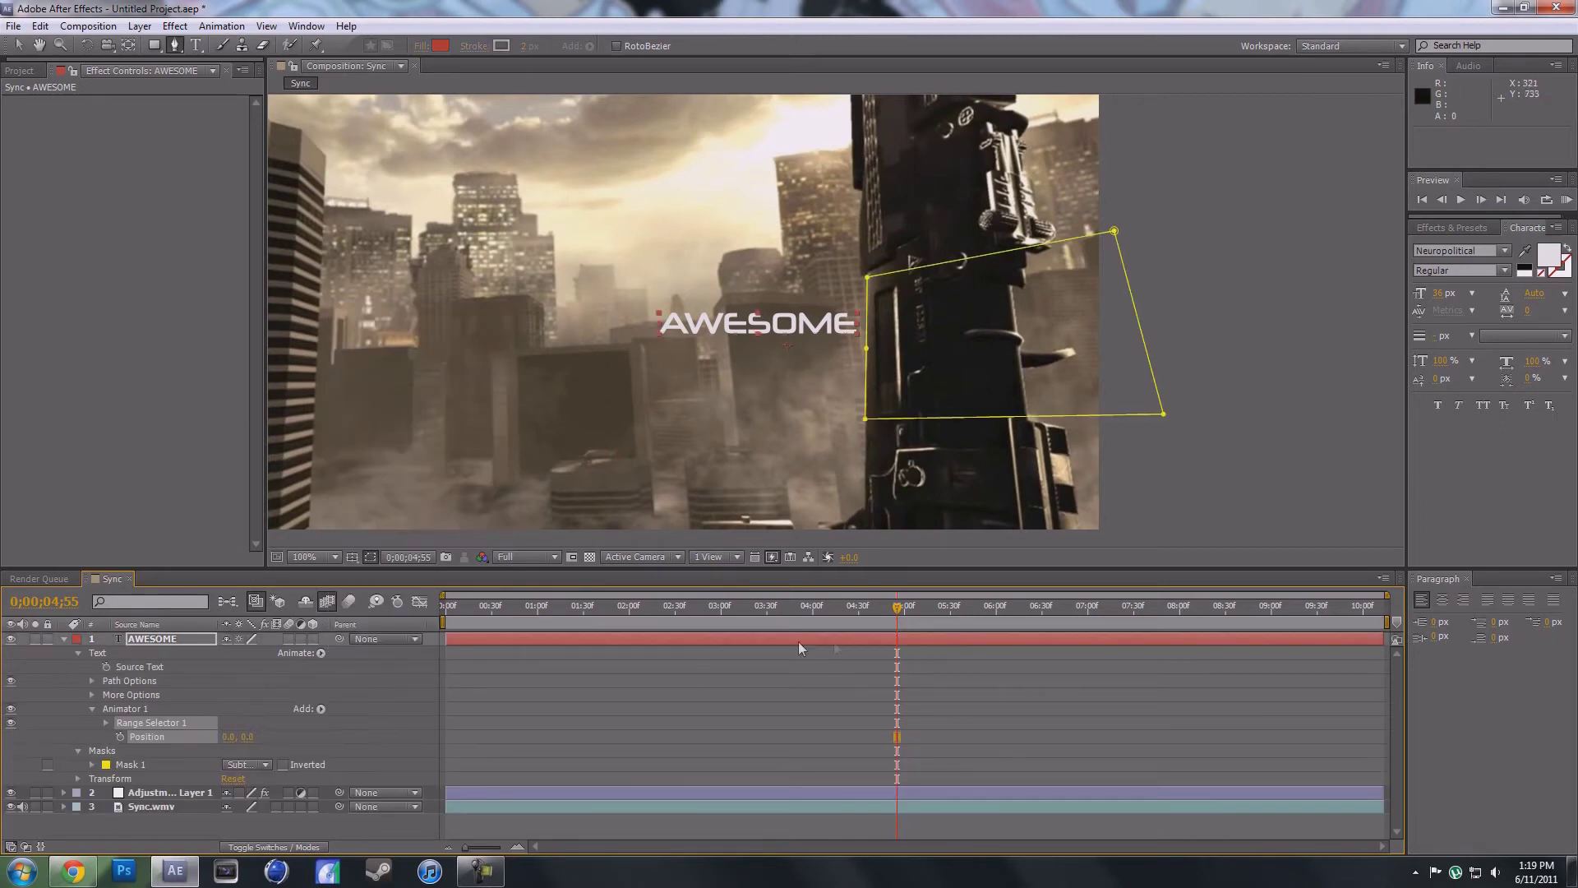
{"action": "left_click", "coordinate": [120, 738]}
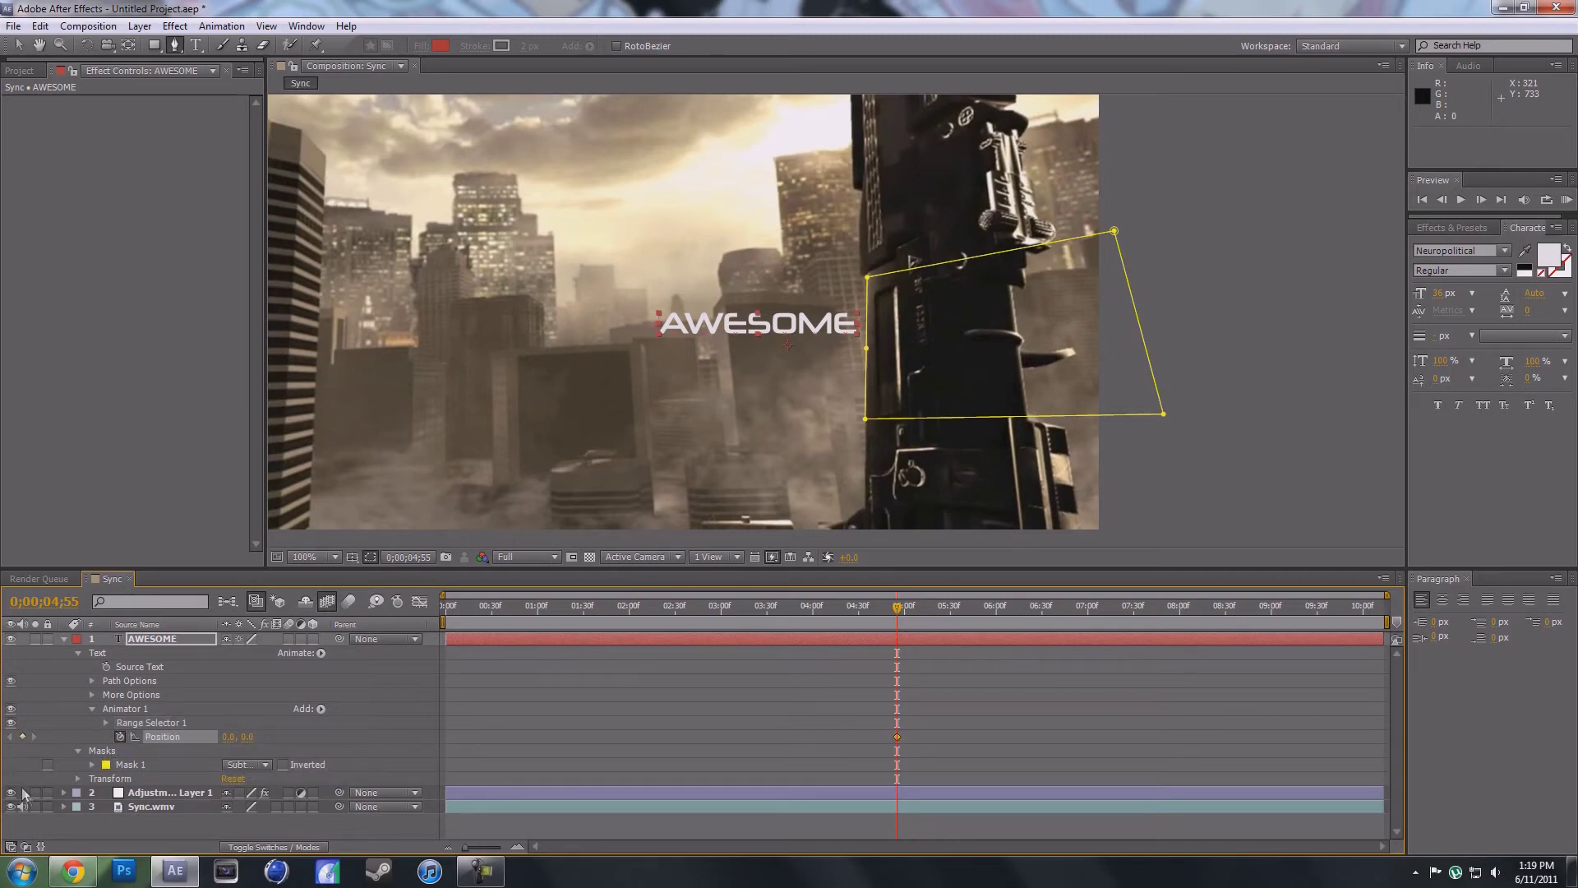
{"action": "left_click", "coordinate": [62, 792]}
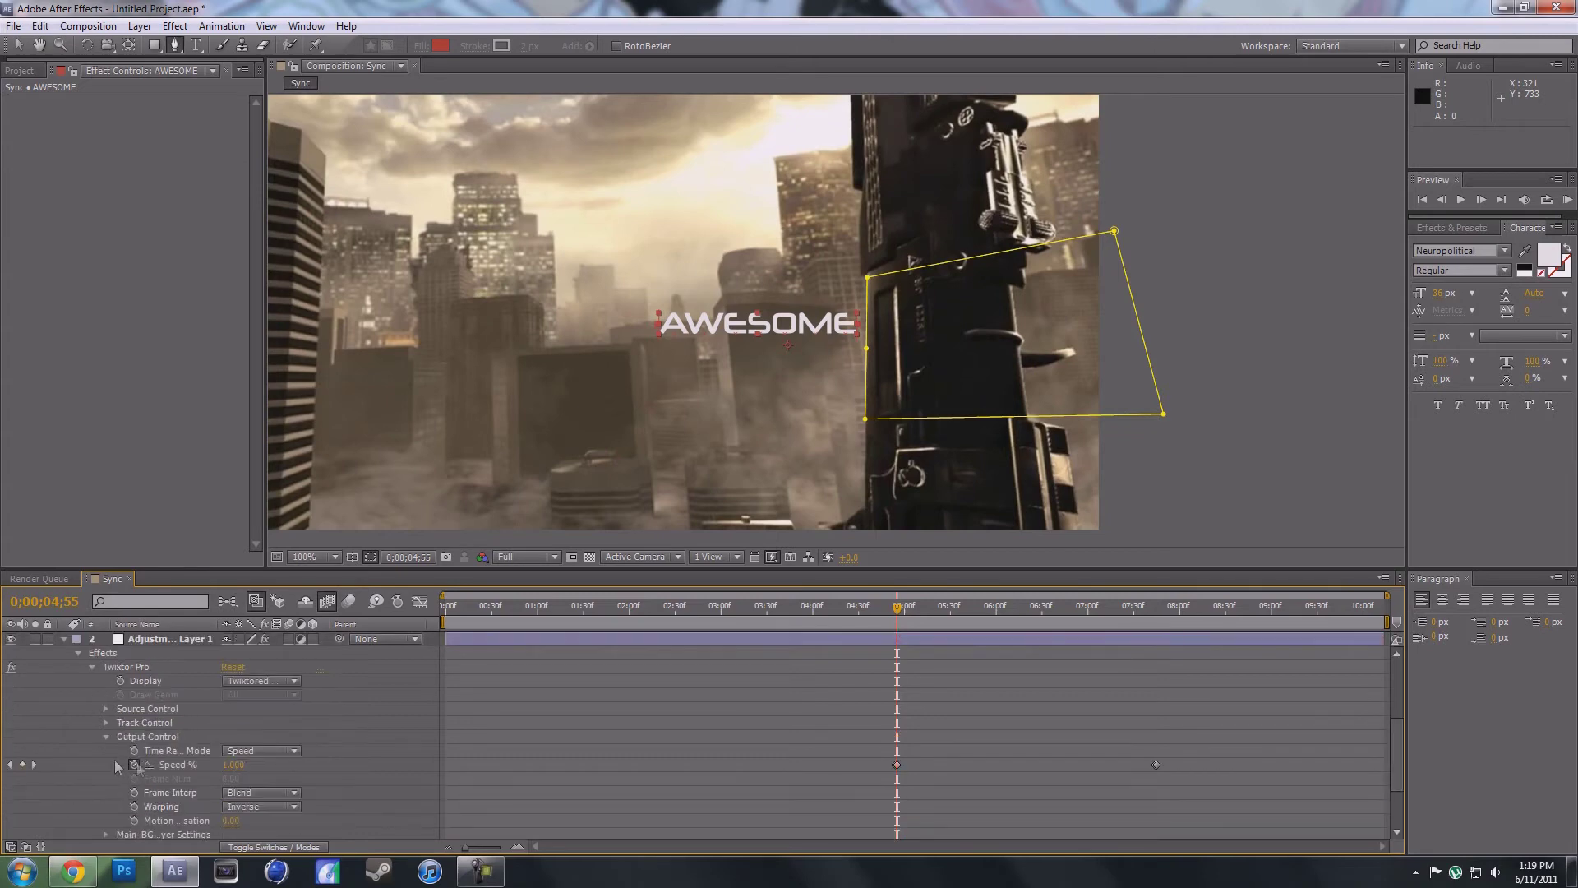
{"action": "left_click", "coordinate": [33, 765]}
{"action": "scroll", "coordinate": [136, 759], "scroll_direction": "up", "scroll_amount": 2}
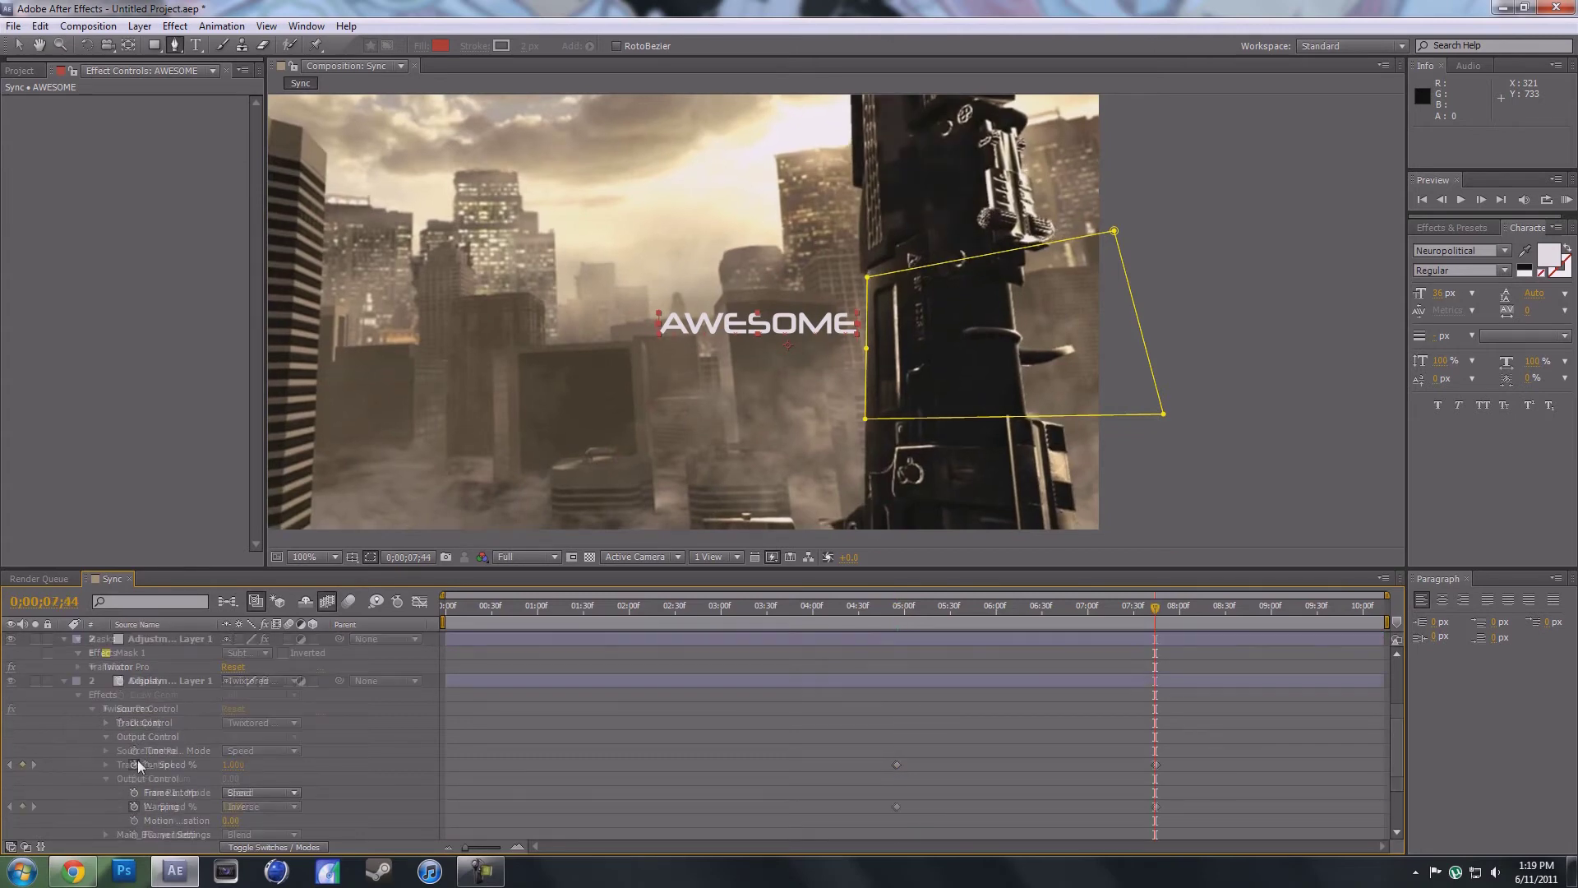
{"action": "scroll", "coordinate": [92, 673], "scroll_direction": "up", "scroll_amount": 1}
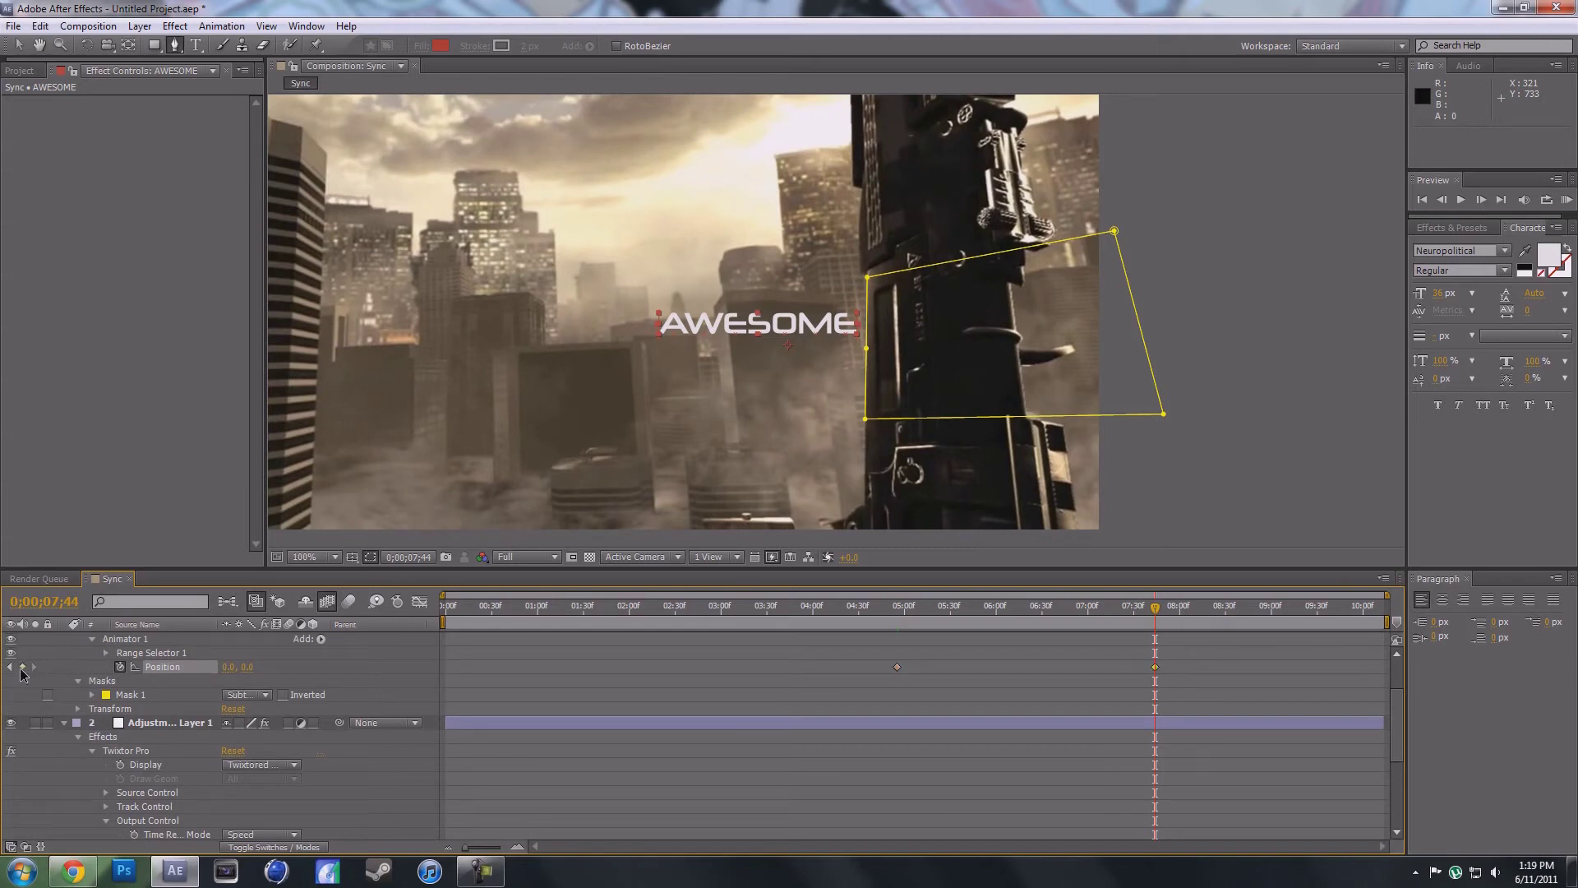
{"action": "left_click", "coordinate": [947, 609]}
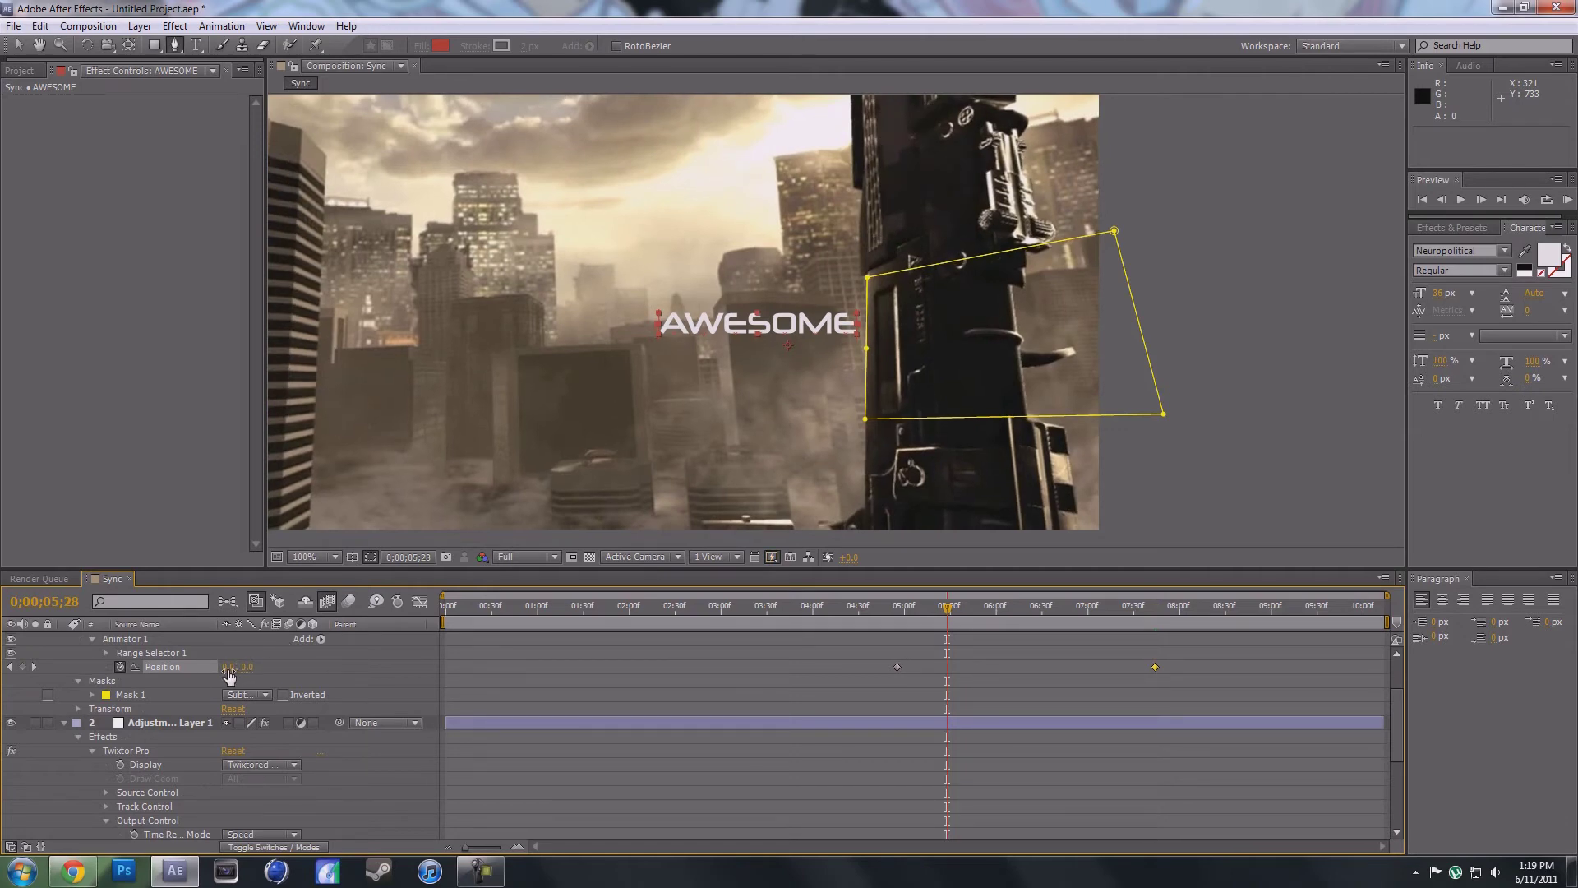
{"action": "left_click_drag", "start_coordinate": [229, 676], "coordinate": [453, 671]}
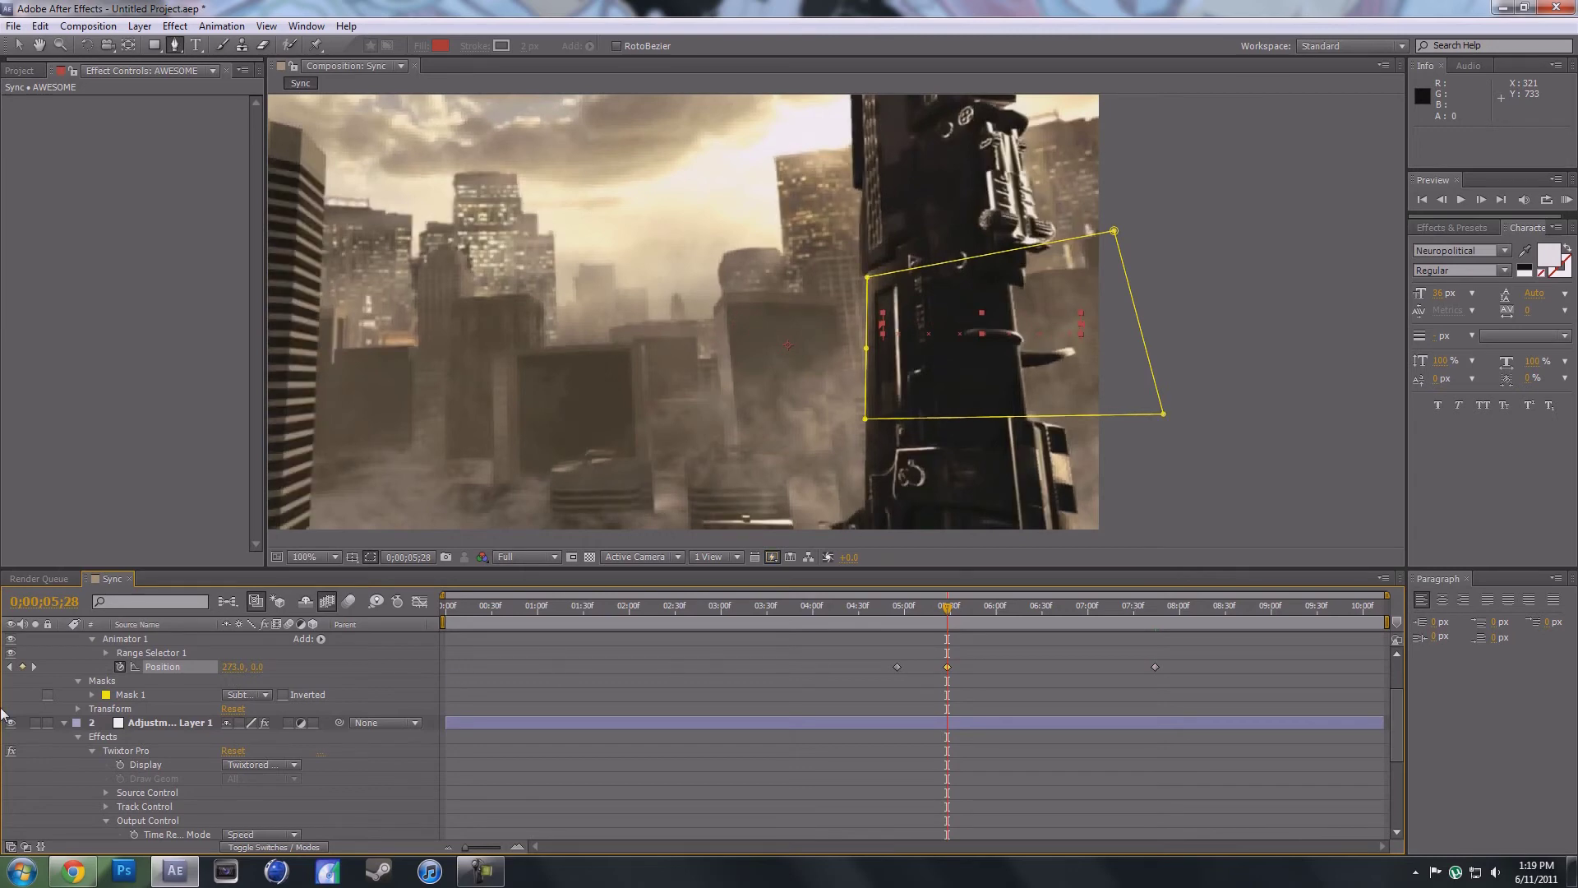
Set Position to 257 at 4;55 (hidden) and -3 at 5;28 (slid out)
{"action": "left_click", "coordinate": [10, 667]}
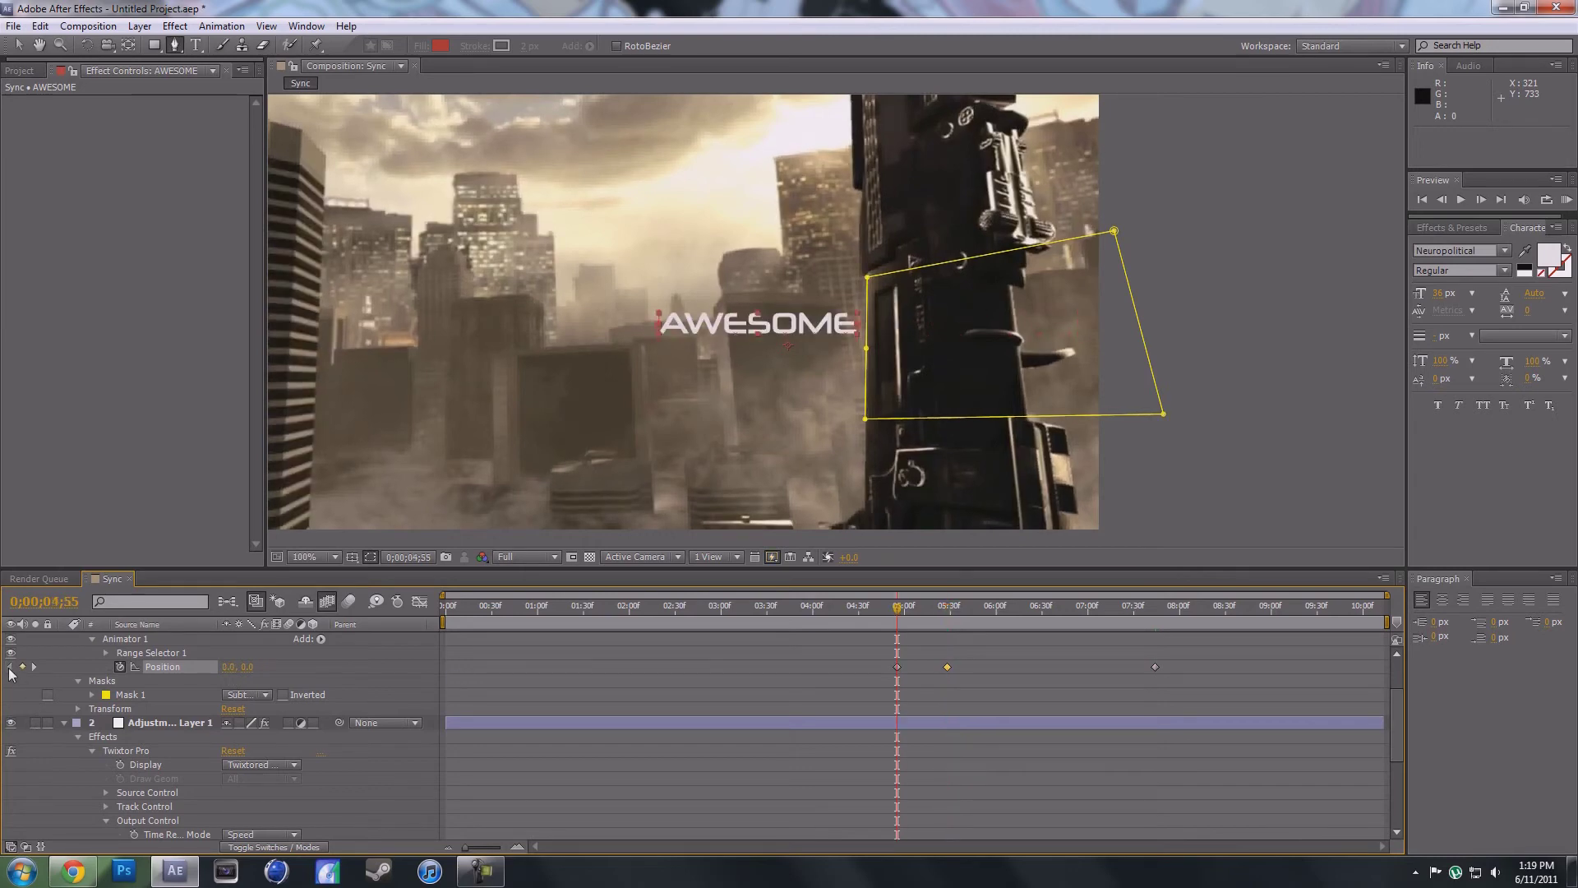
{"action": "left_click_drag", "start_coordinate": [225, 676], "coordinate": [451, 674]}
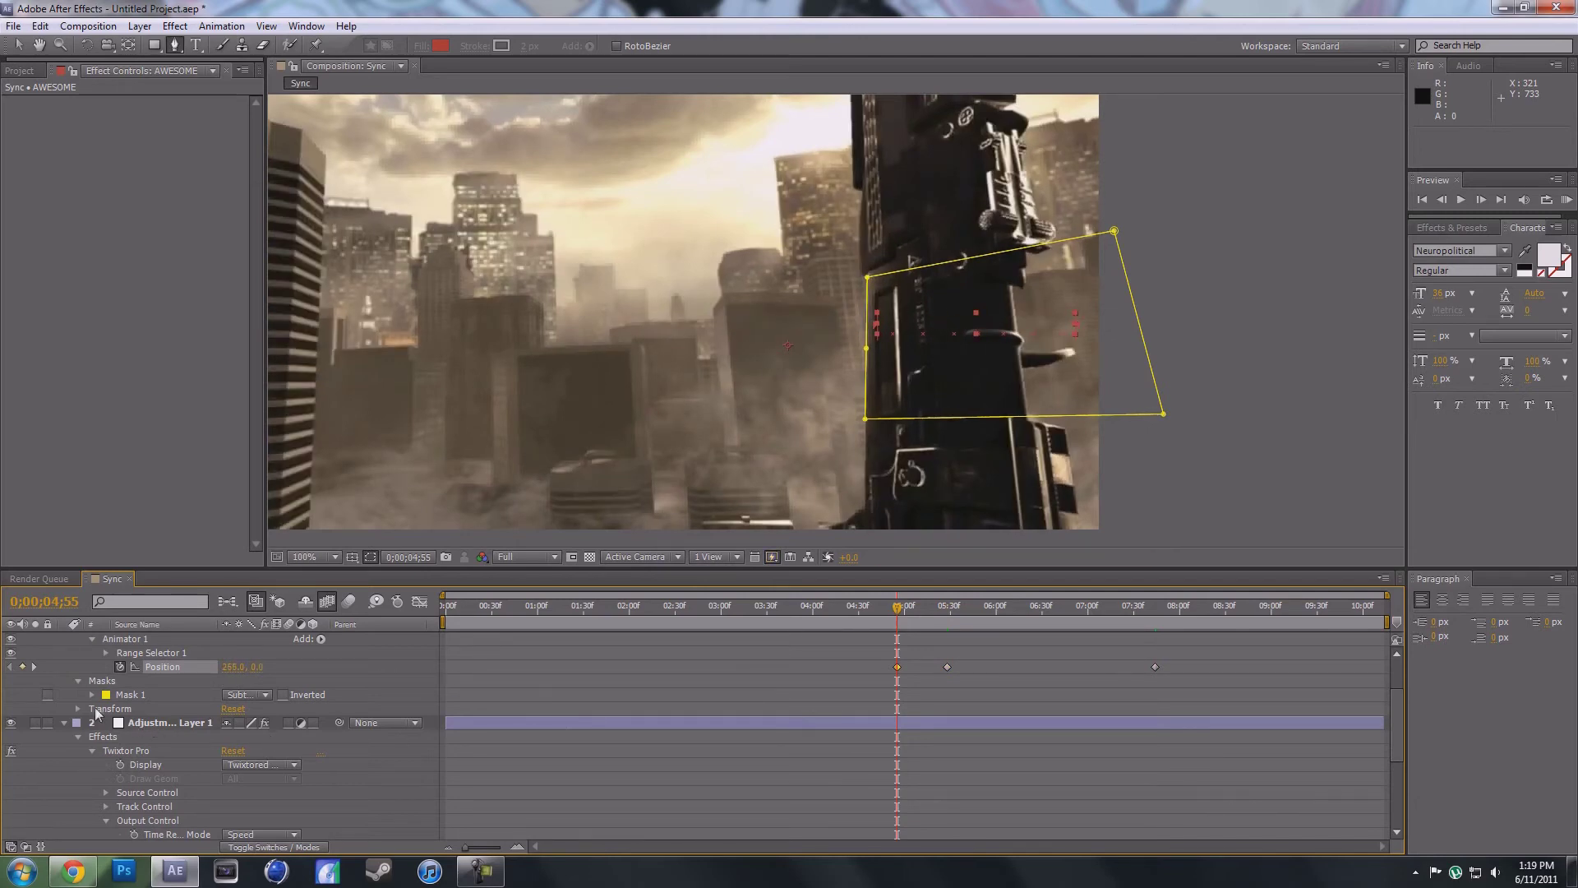
{"action": "left_click", "coordinate": [35, 668]}
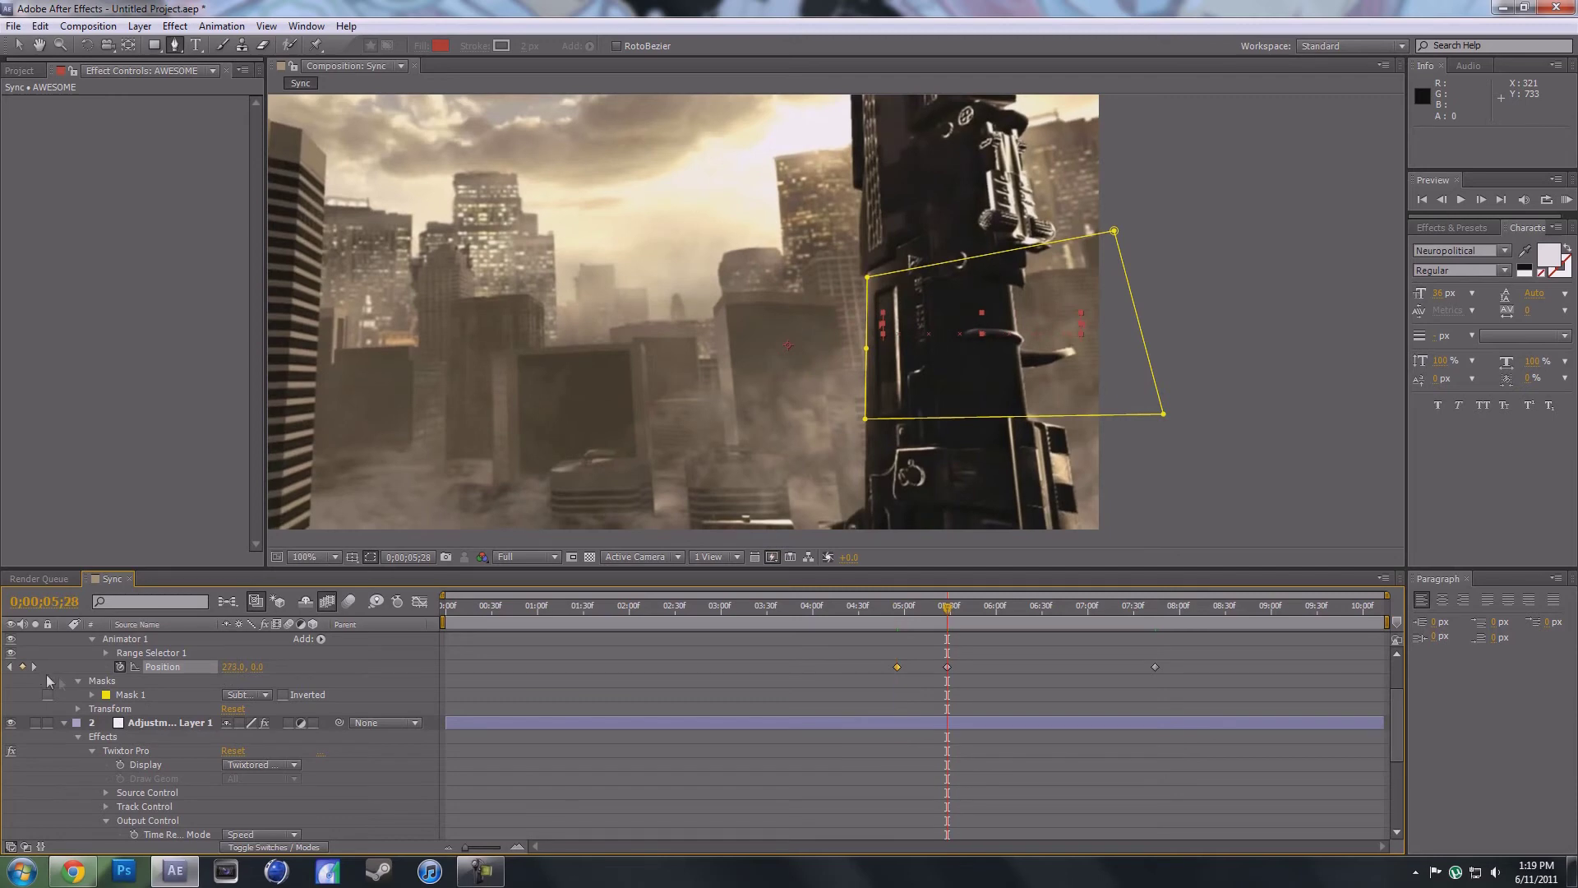
{"action": "left_click_drag", "start_coordinate": [229, 674], "coordinate": [35, 698]}
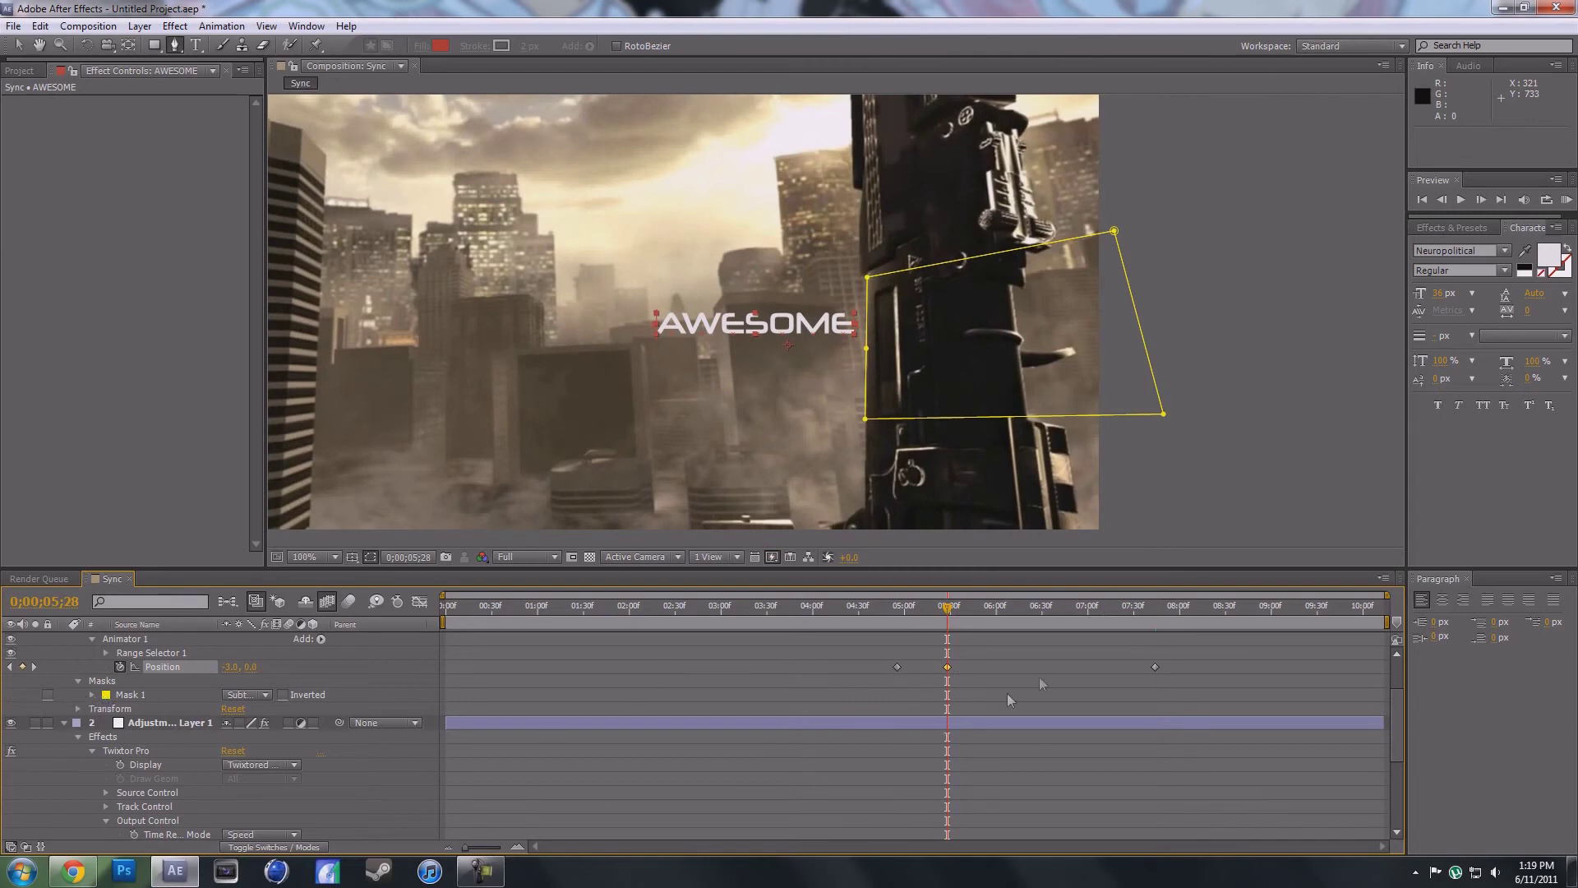
Copy the 5;28 Position keyframe and paste it at 7;12 to hold the text
{"action": "mouse_move", "coordinate": [949, 674]}
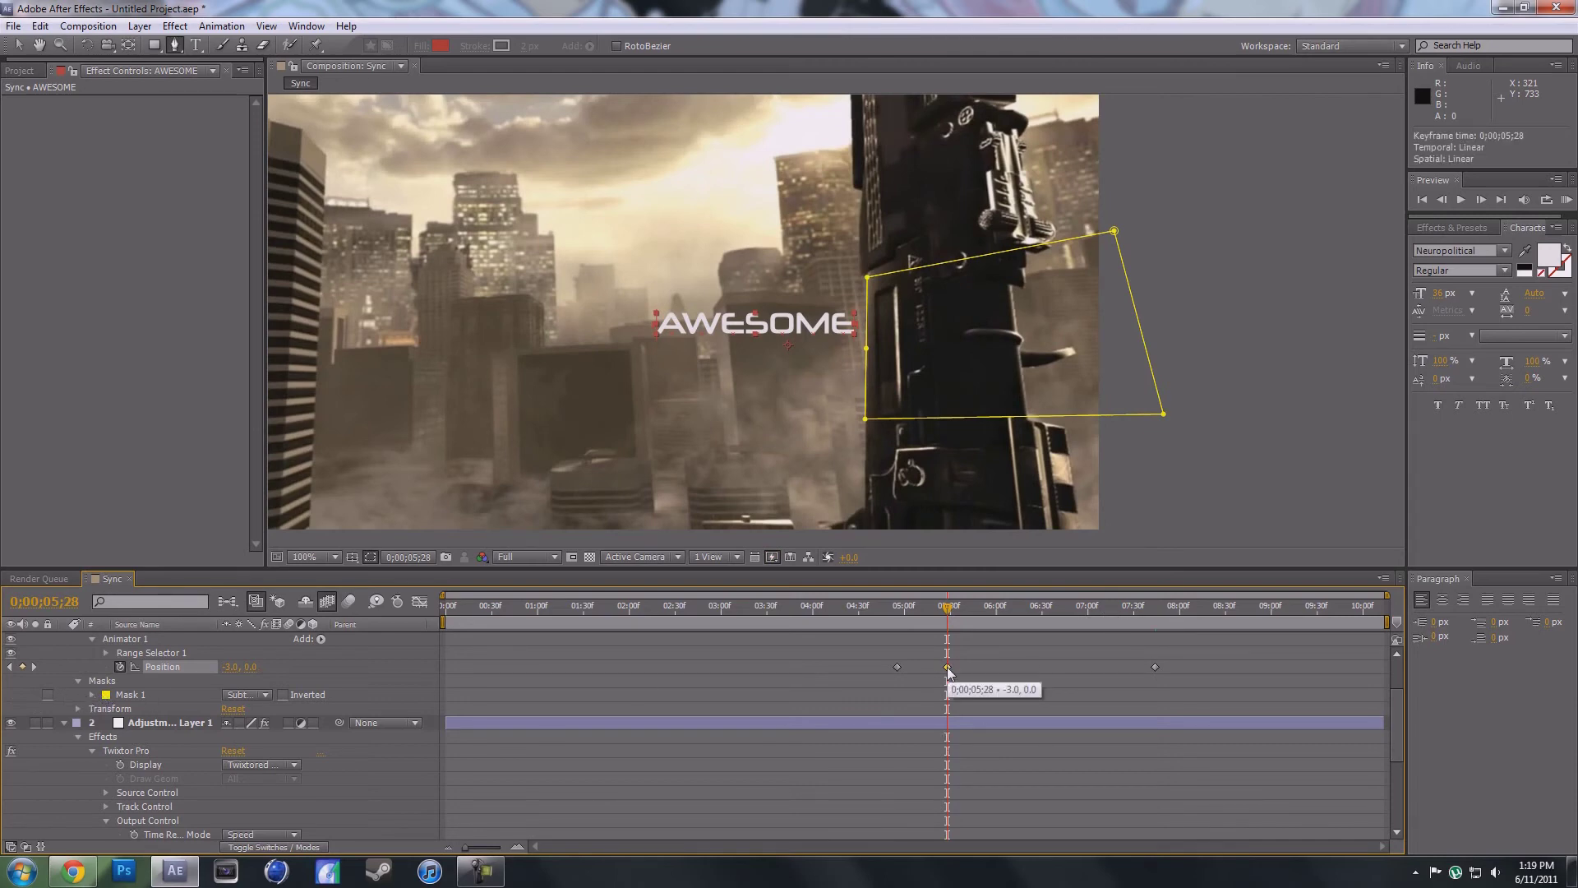
{"action": "key", "text": "ctrl+c"}
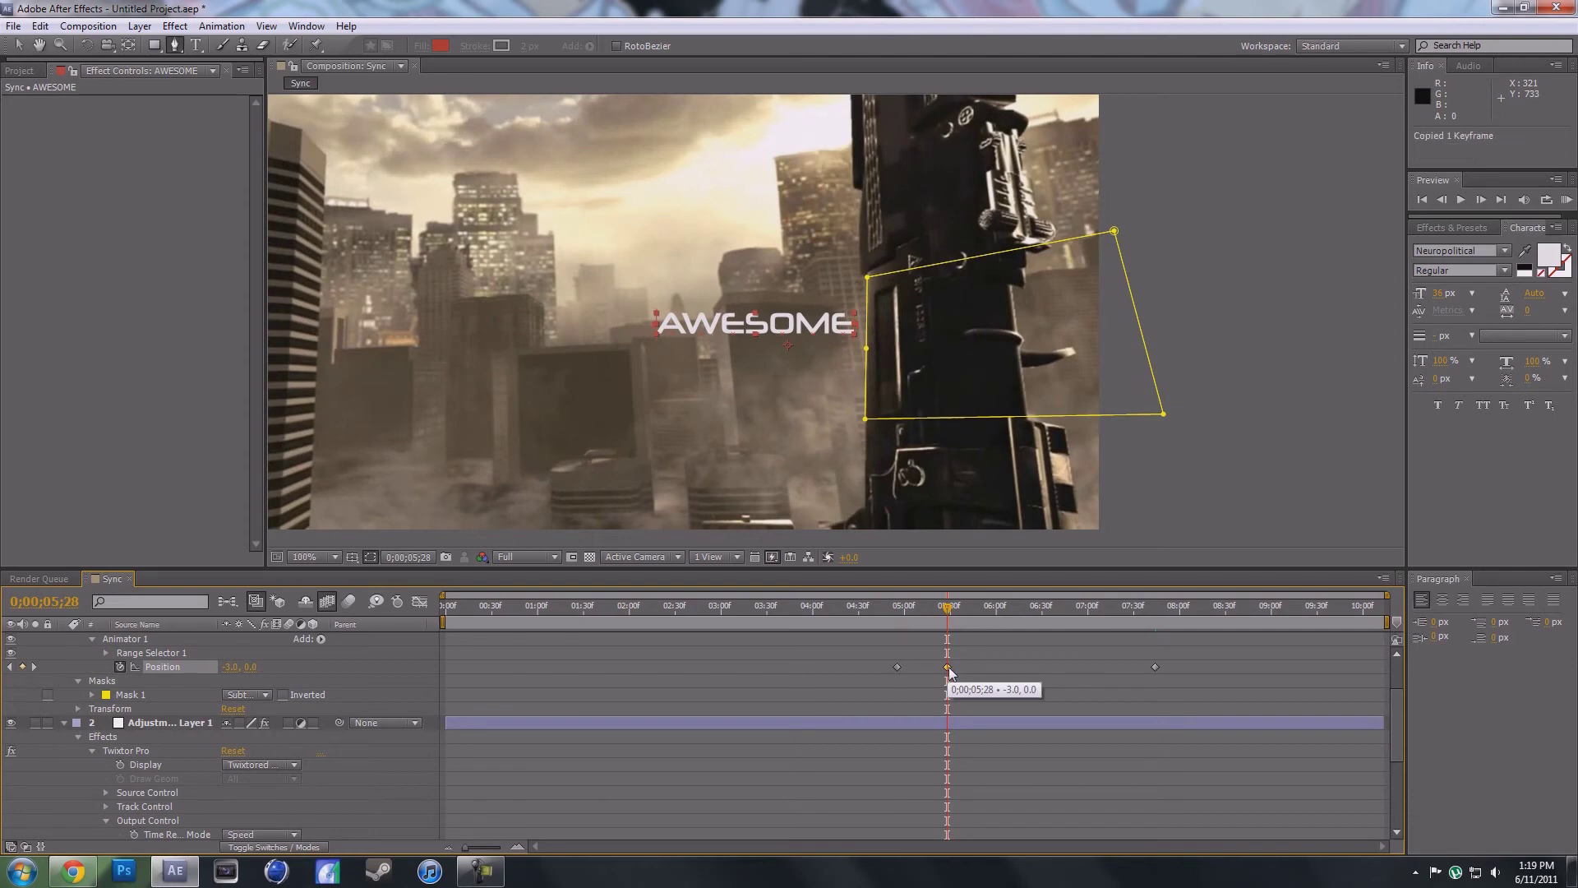
{"action": "left_click", "coordinate": [1107, 609]}
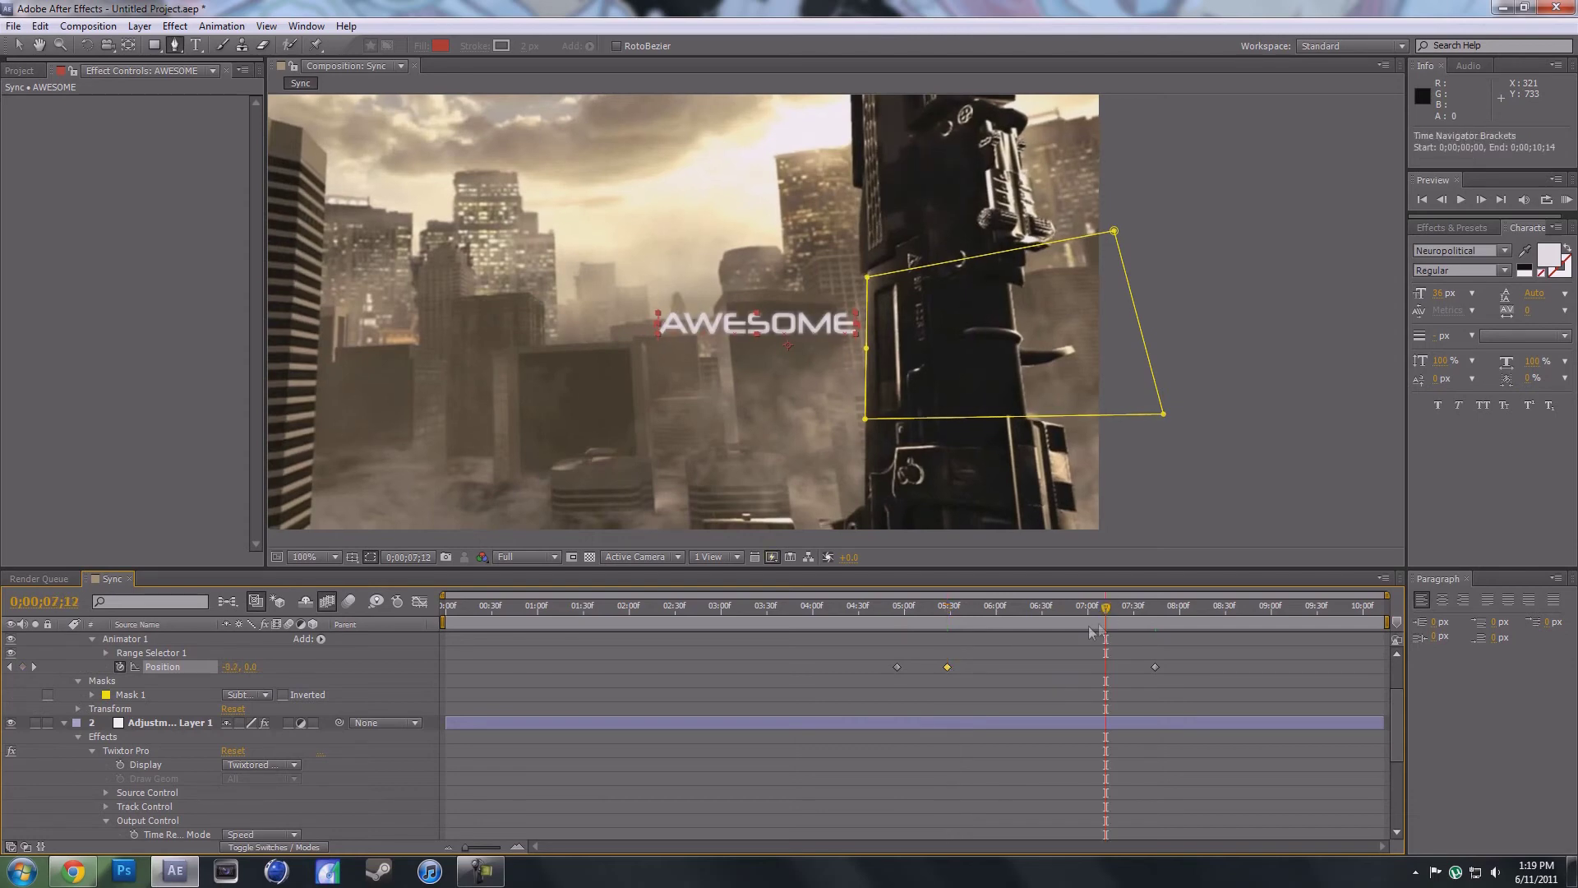
{"action": "key", "text": "ctrl+v"}
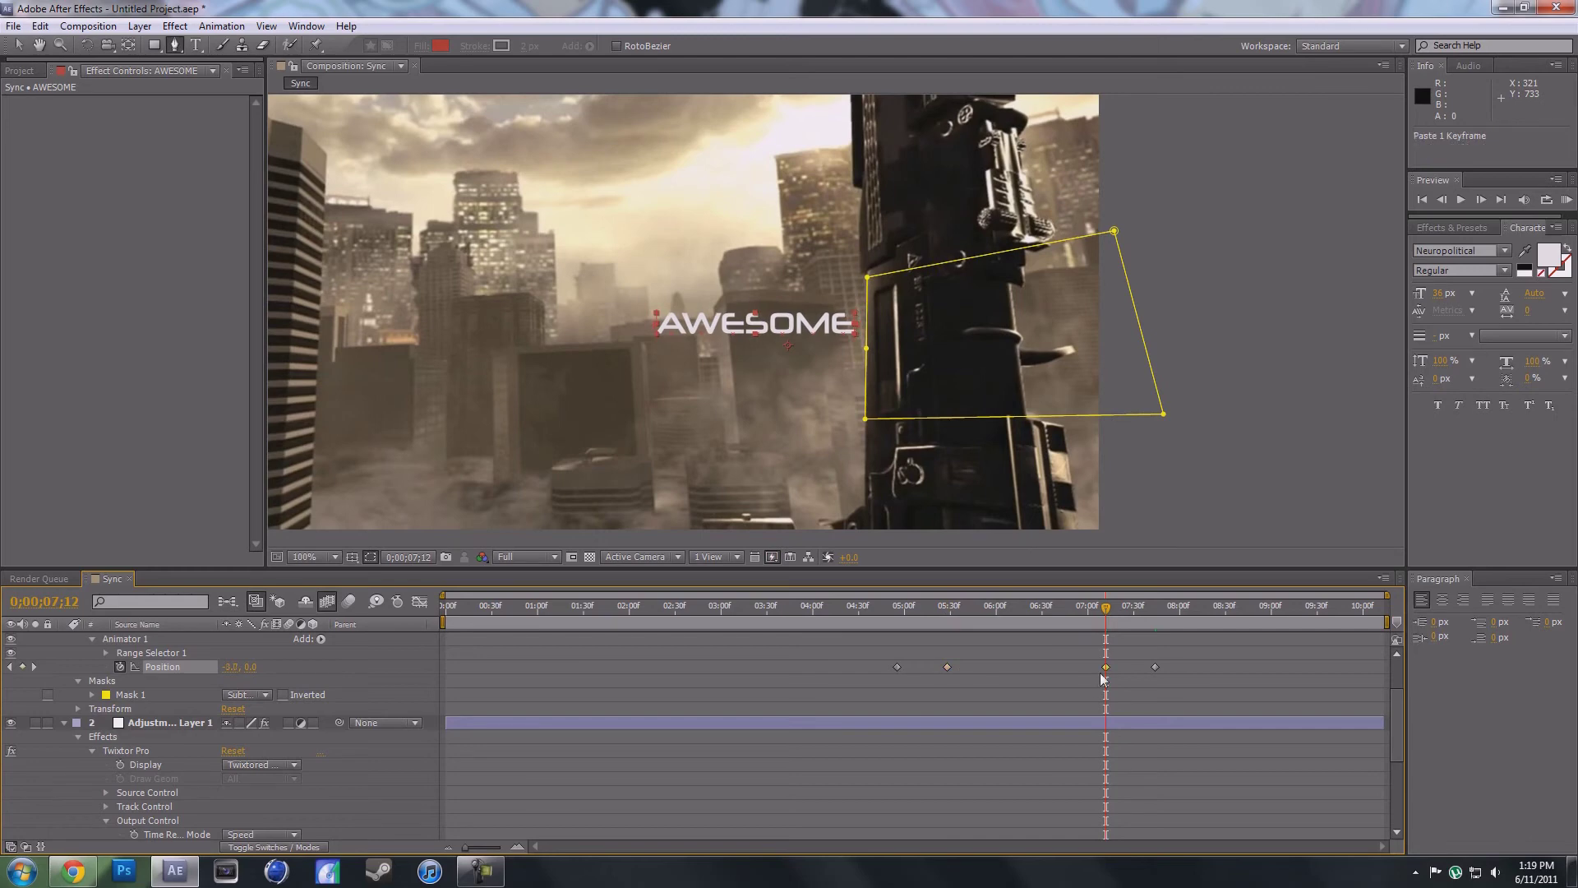
Set Position to 377 at 7;44 so the text slides back behind the gun
{"action": "left_click", "coordinate": [1156, 667]}
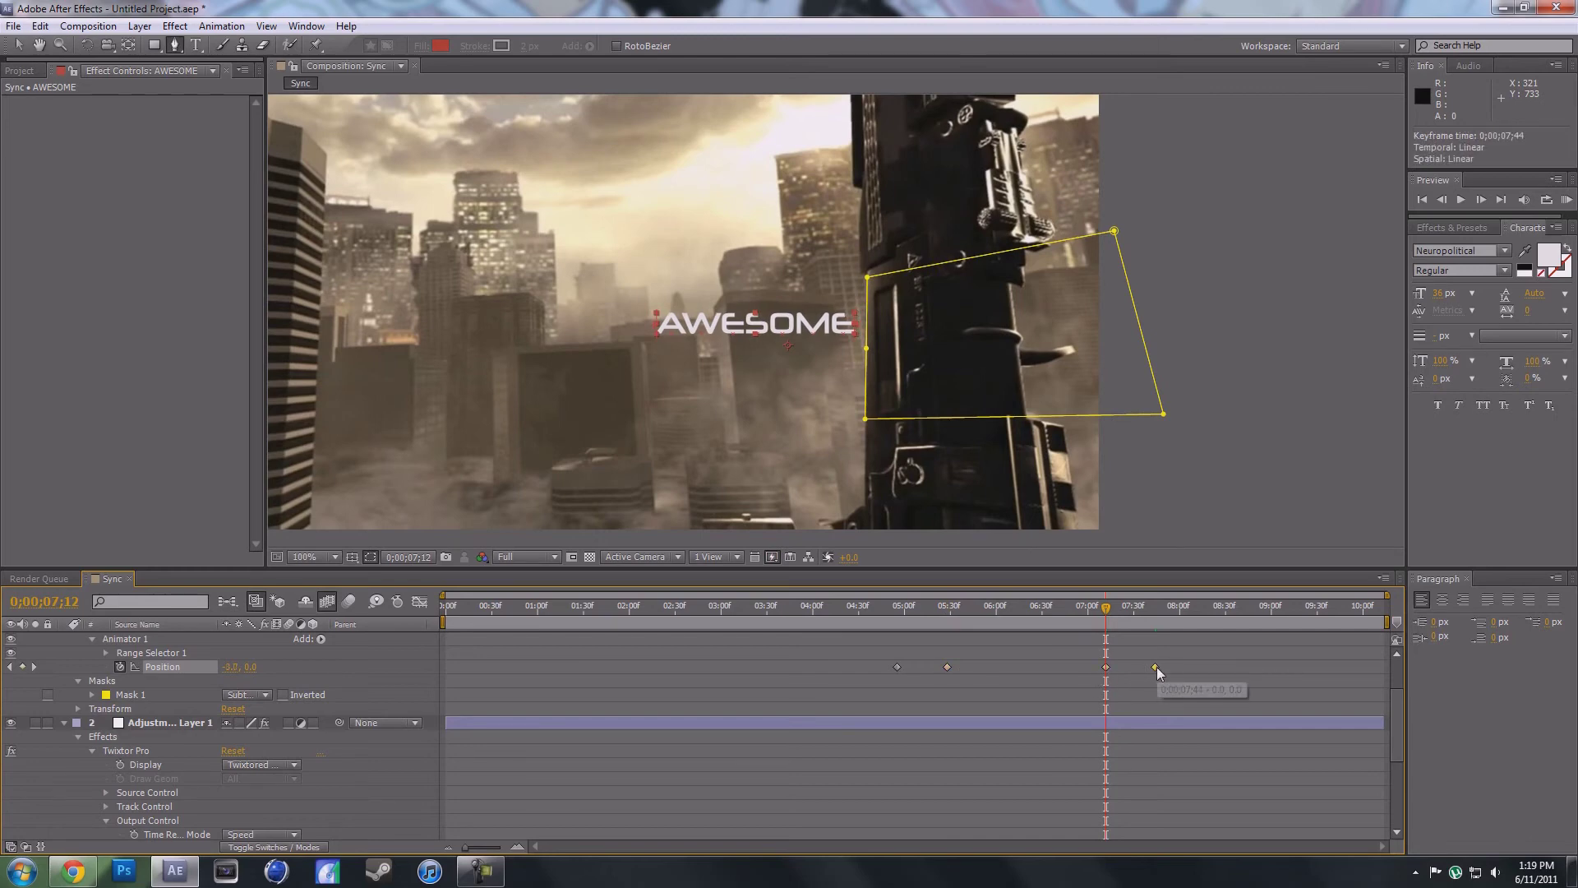
{"action": "left_click", "coordinate": [36, 666]}
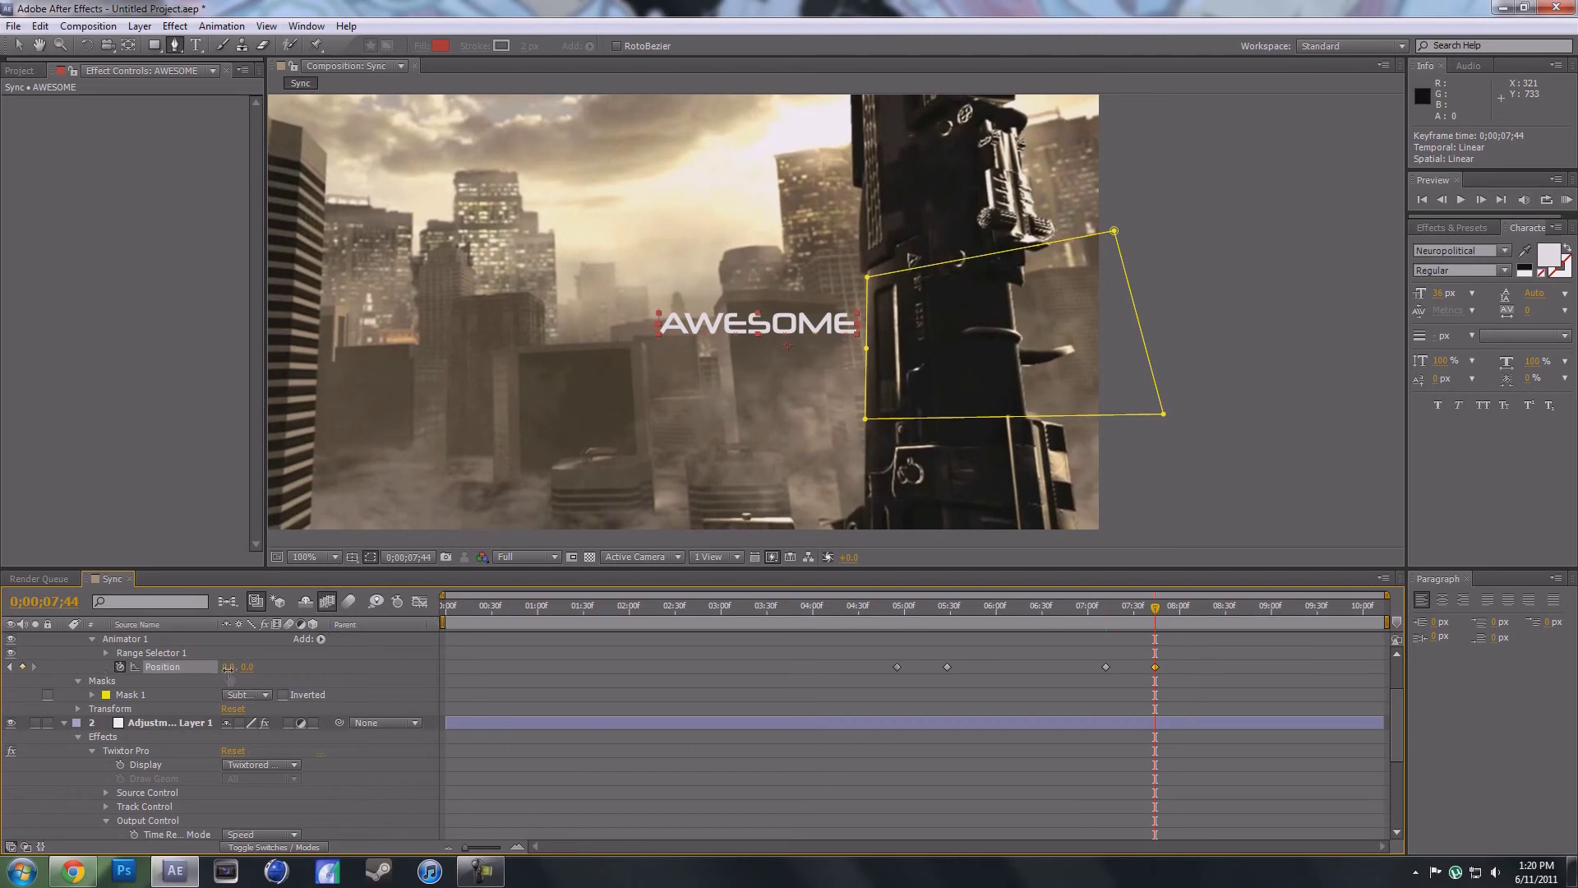
{"action": "left_click_drag", "start_coordinate": [230, 666], "coordinate": [460, 675]}
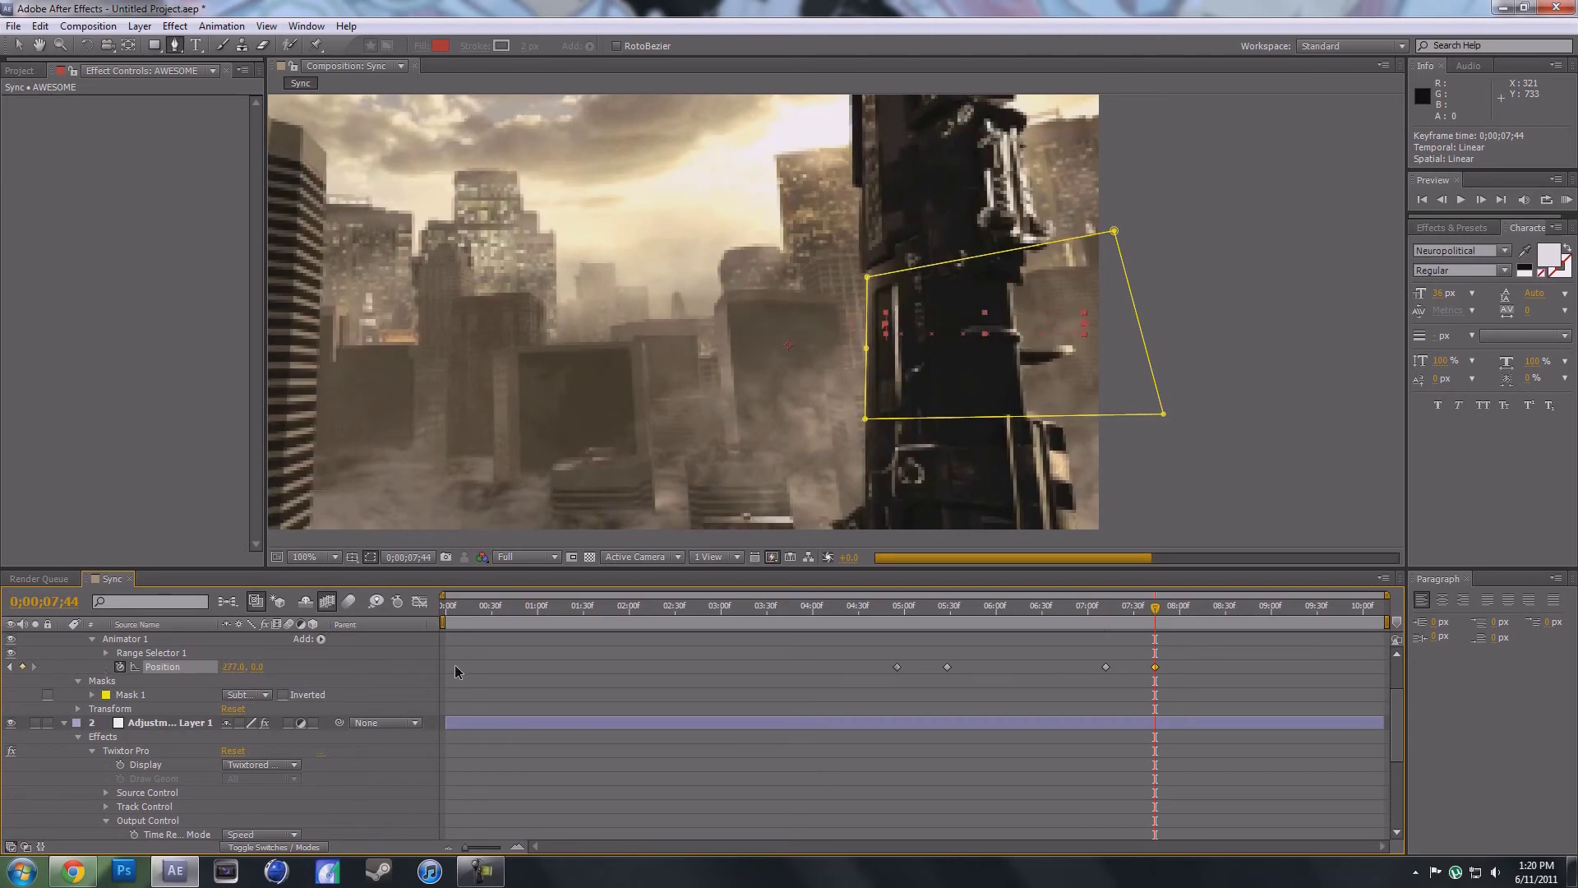
{"action": "left_click", "coordinate": [18, 45]}
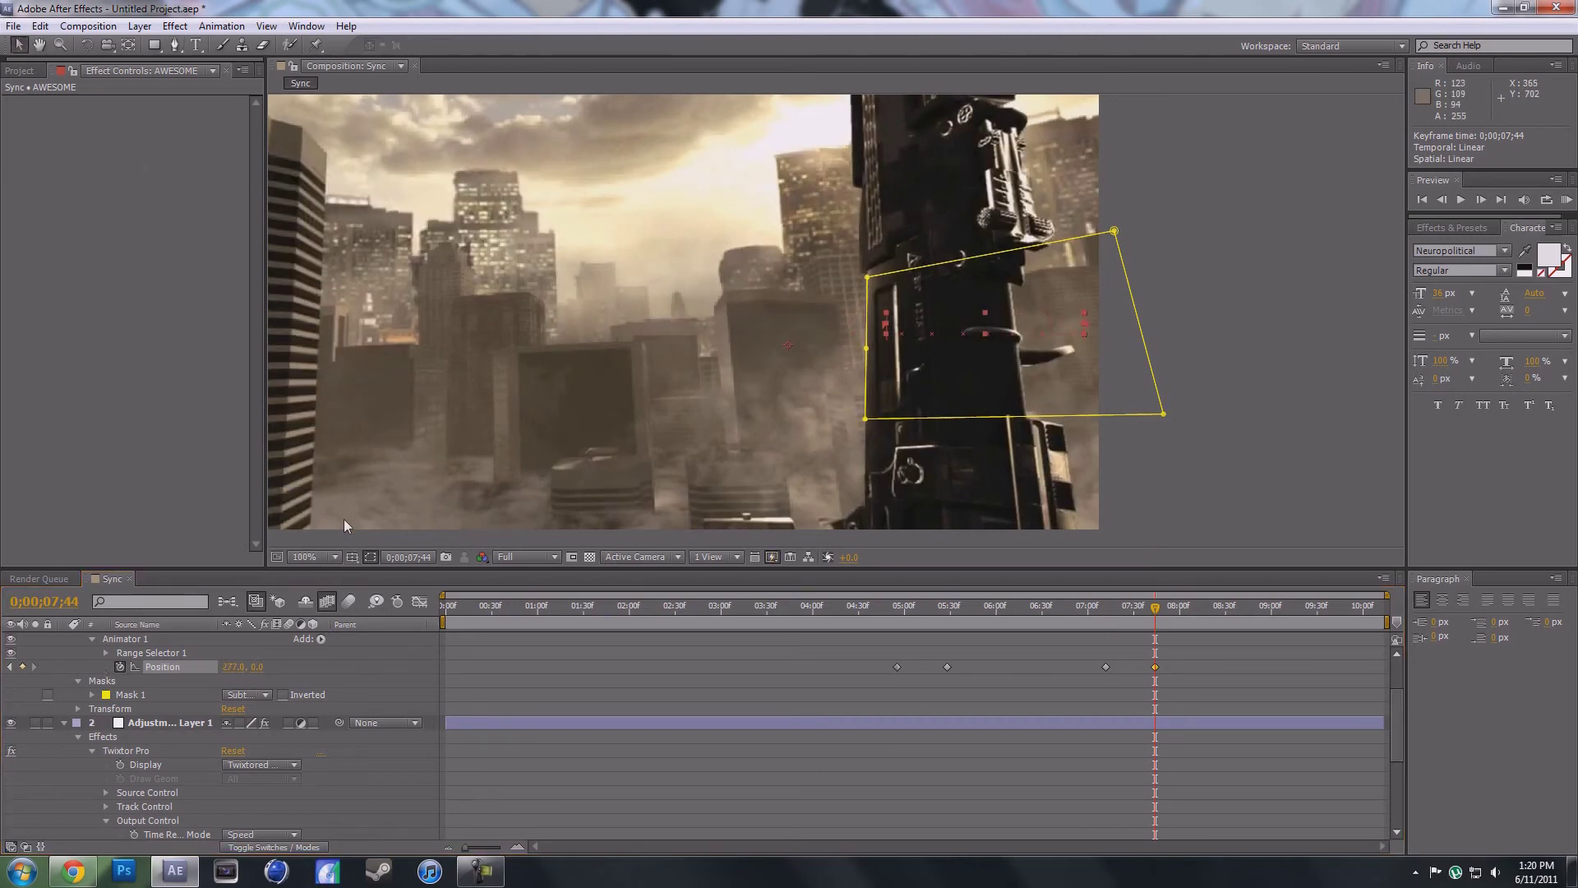
Fit the whole composition in the viewer and set preview resolution to Quarter
{"action": "left_click", "coordinate": [329, 557]}
{"action": "left_click", "coordinate": [389, 280]}
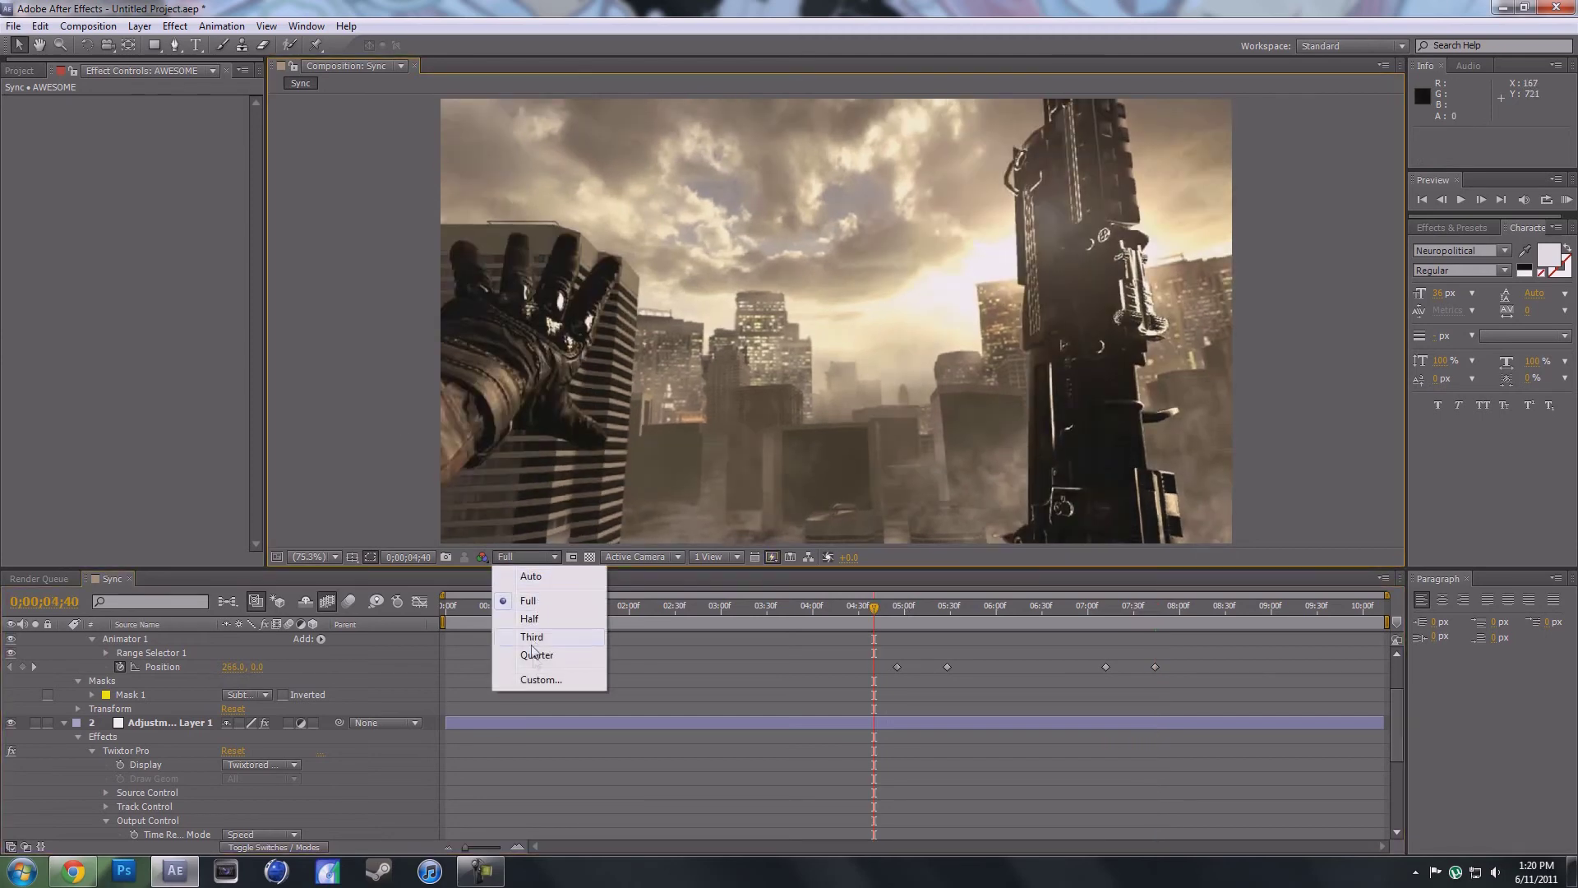
{"action": "left_click", "coordinate": [536, 655]}
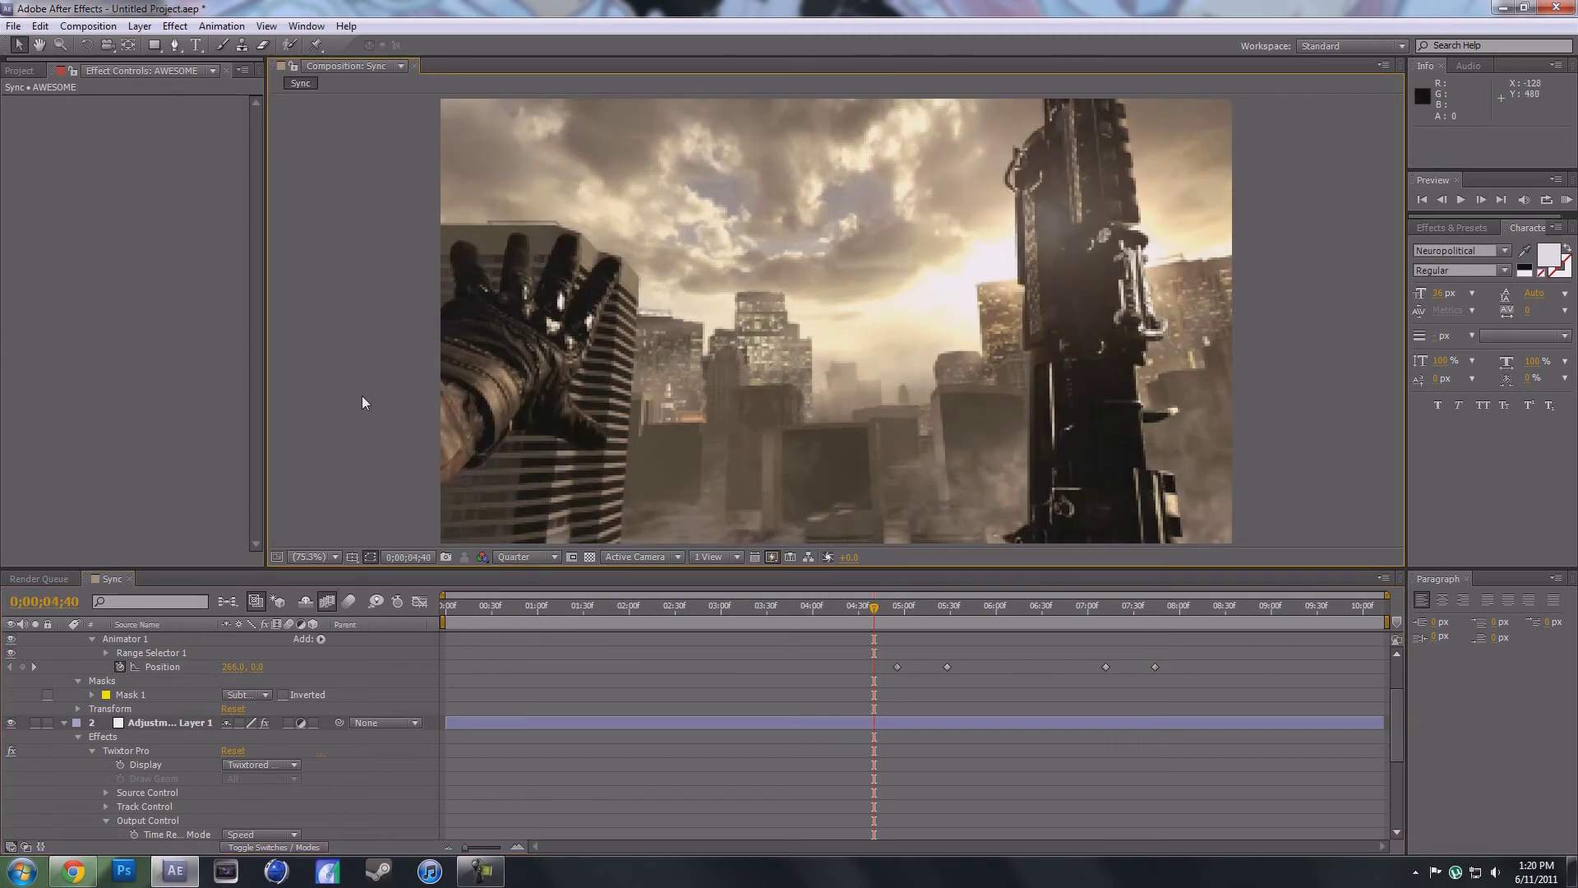
Preview the text animation, then replay it from 4;47
{"action": "key", "text": "space"}
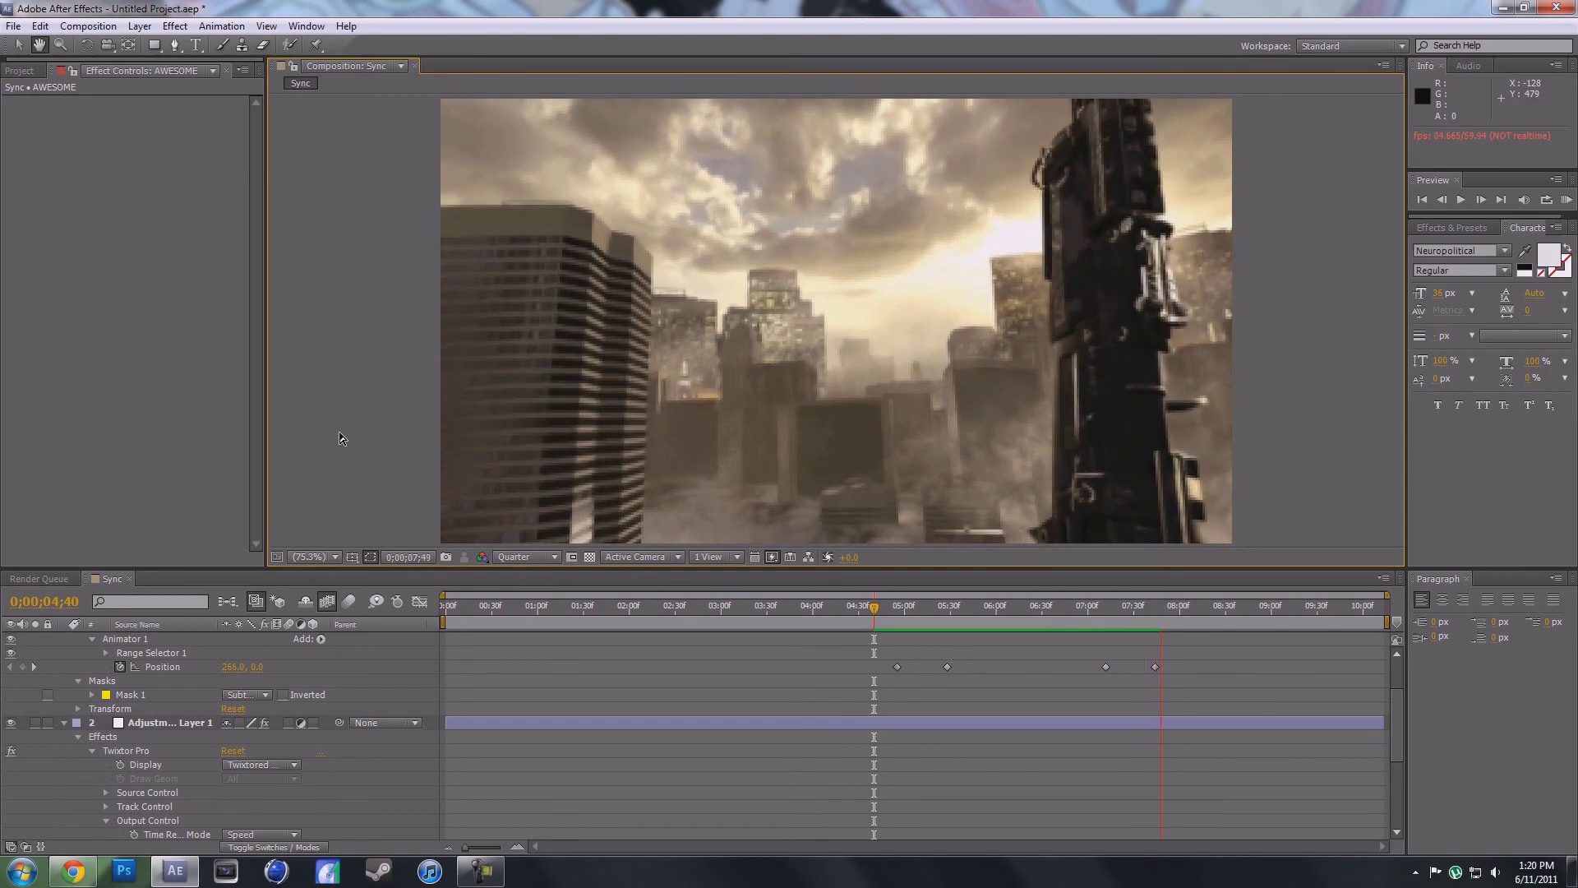
{"action": "key", "text": "space"}
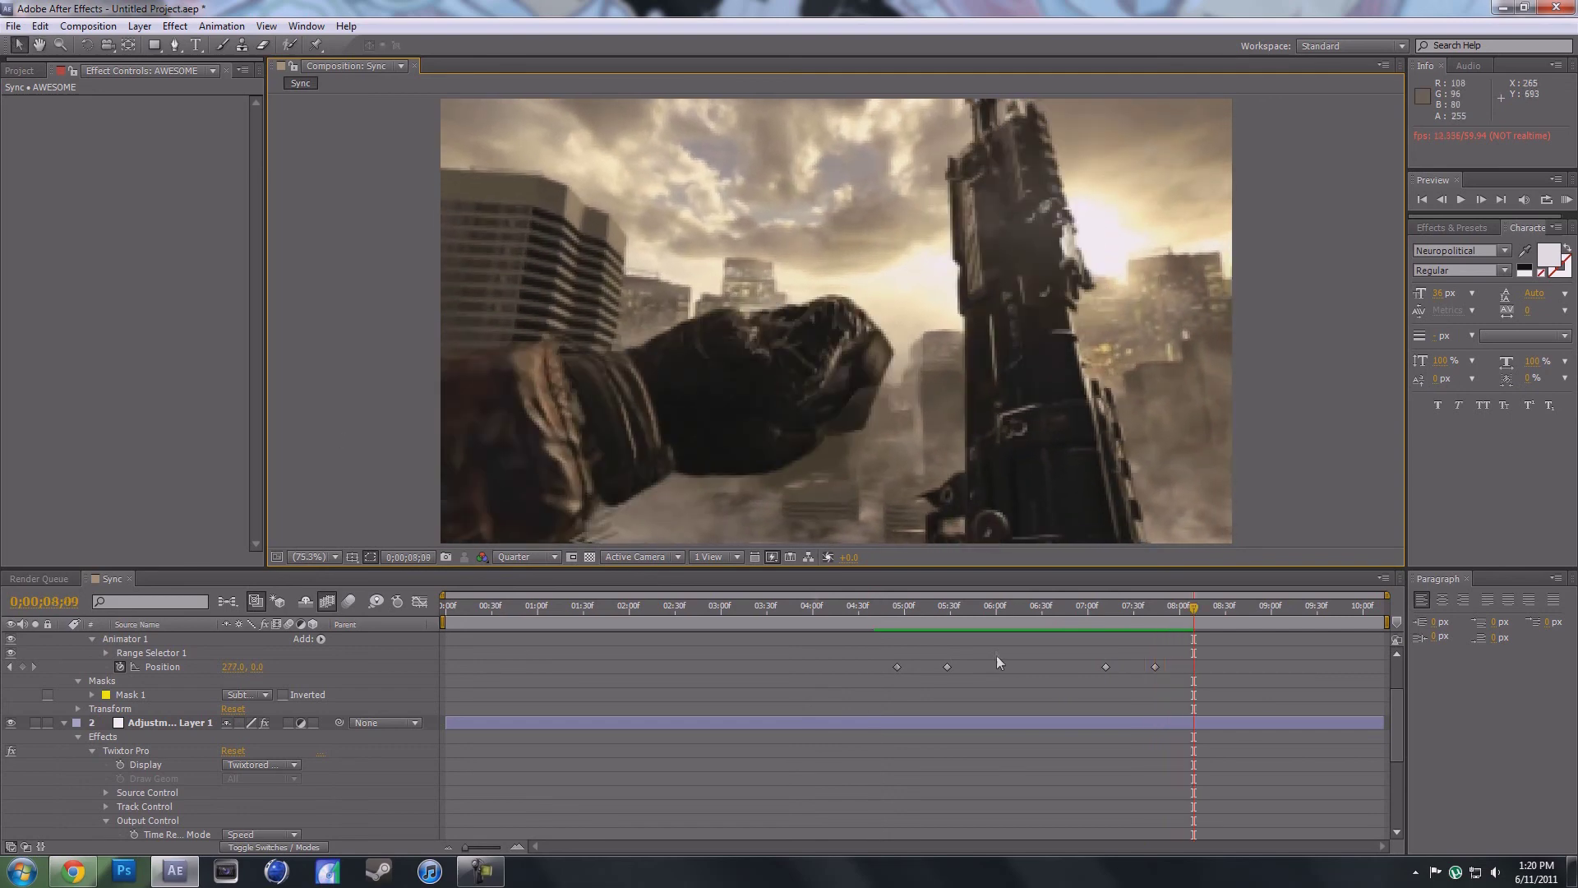
{"action": "left_click_drag", "start_coordinate": [866, 605], "coordinate": [884, 604]}
{"action": "key", "text": "space"}
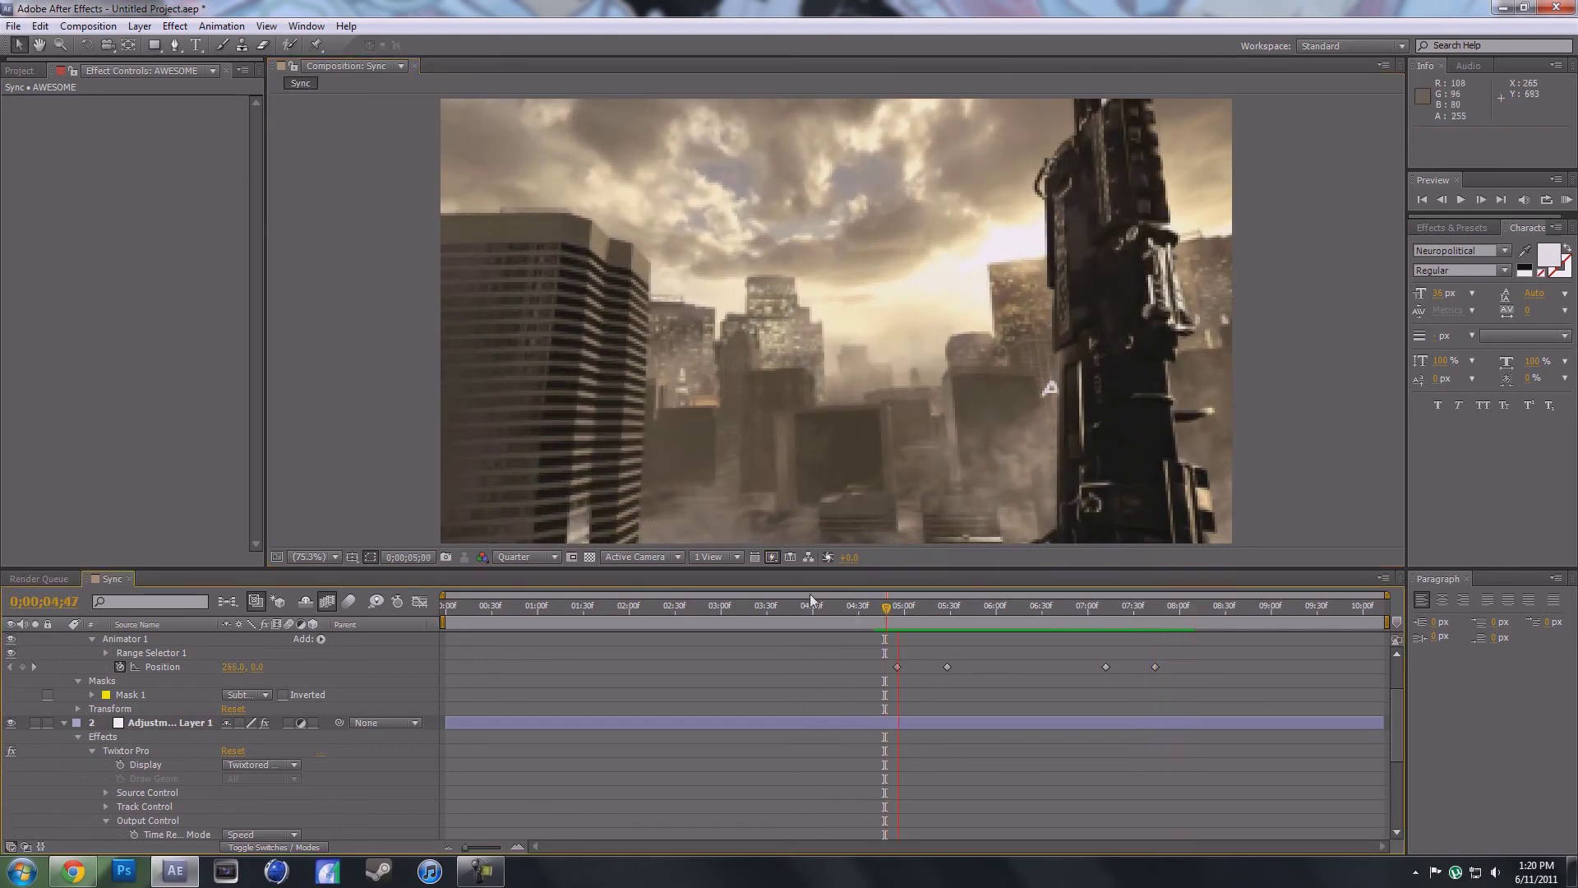